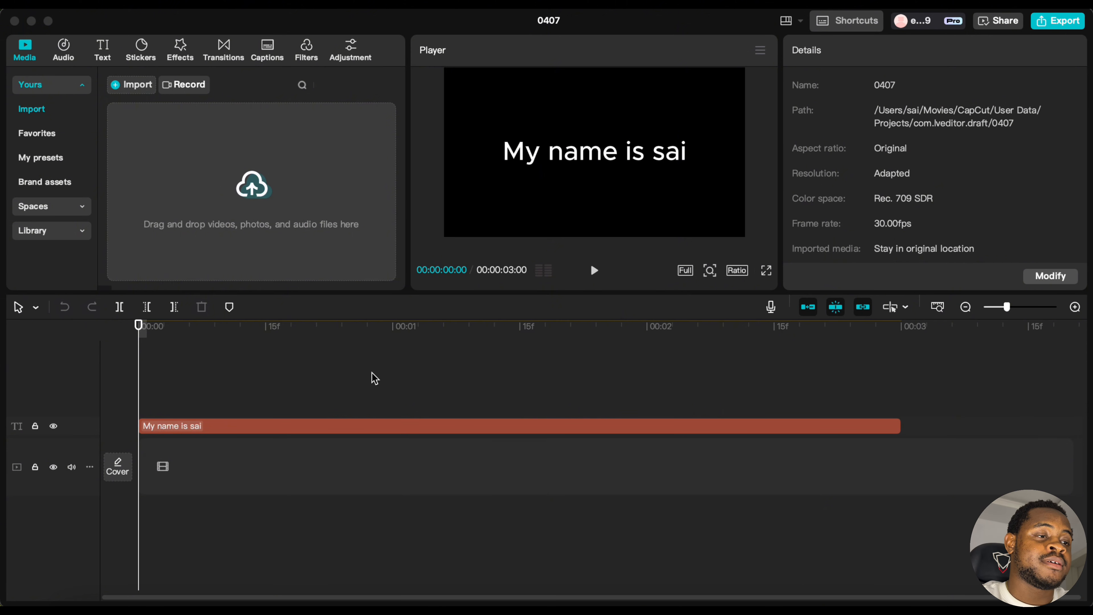
# Select the text clip on the timeline and examine its basic text settings, from Transform to Curve
pyautogui.click(189, 326)
pyautogui.moveTo(192, 329); pyautogui.dragTo(301, 374)
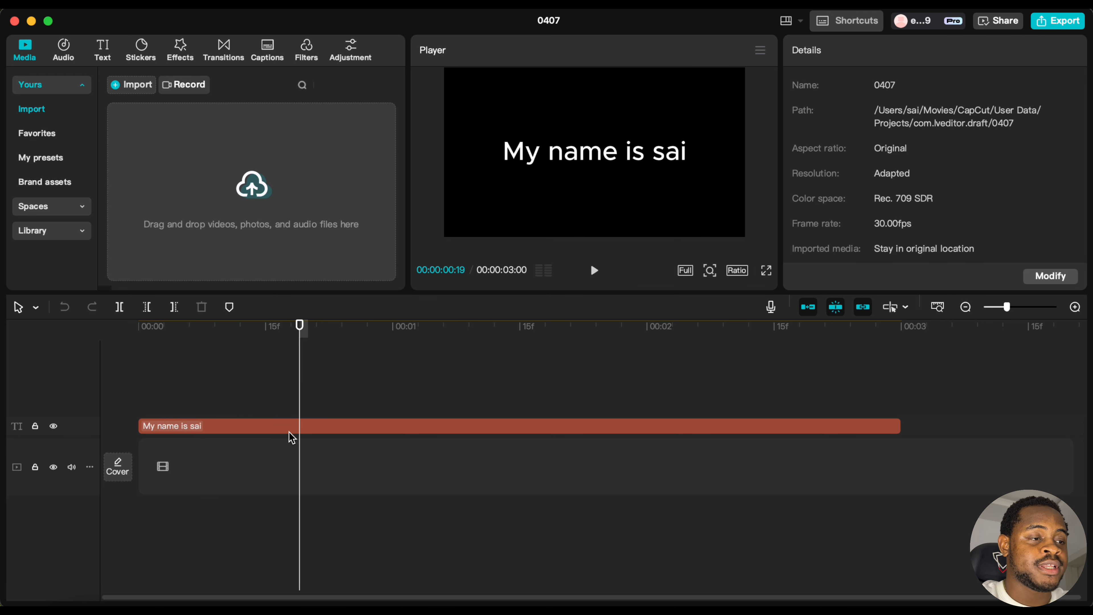
pyautogui.click(270, 428)
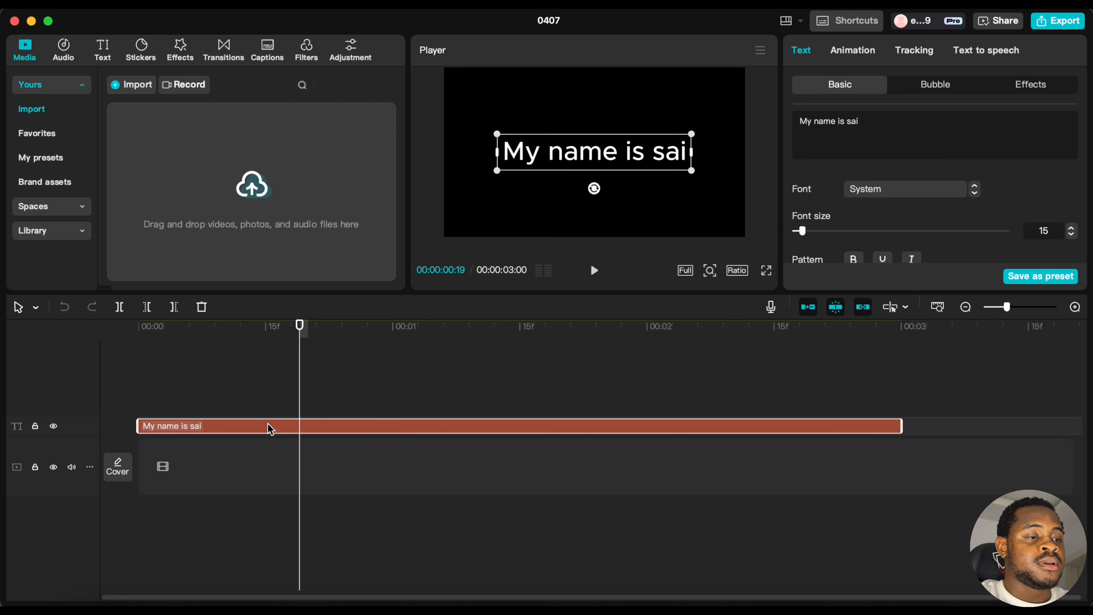
pyautogui.scroll(-15, 964, 227)
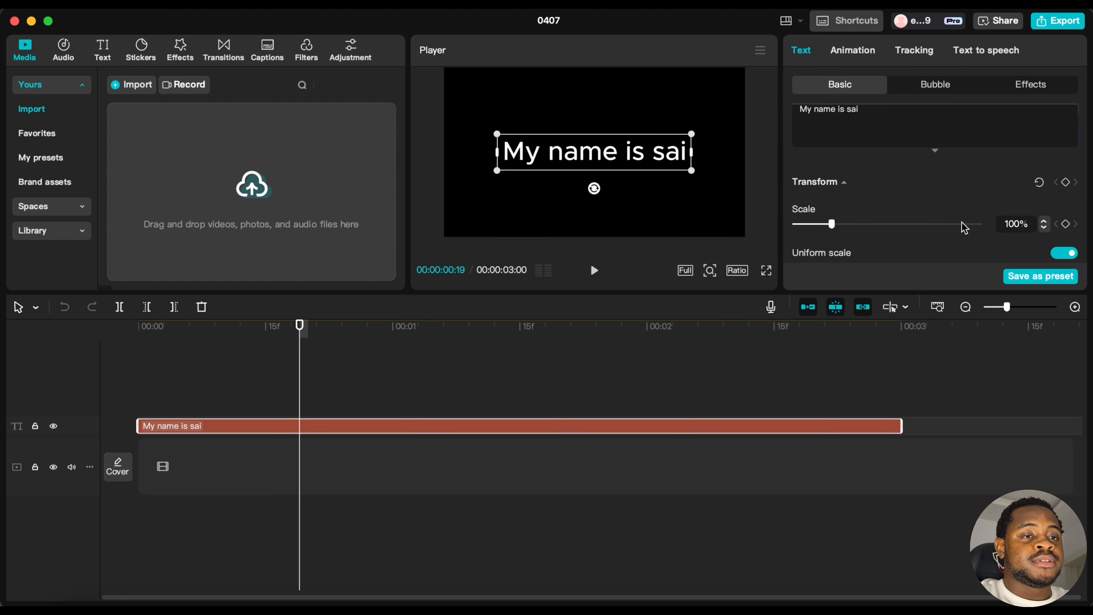
pyautogui.scroll(-6, 964, 228)
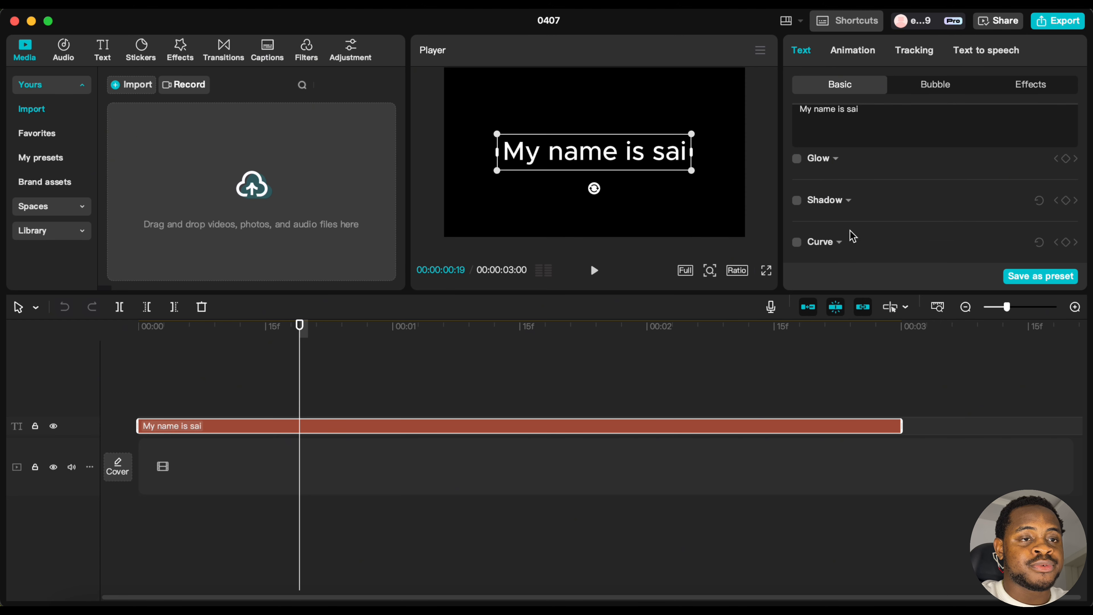
pyautogui.scroll(1, 890, 192)
pyautogui.scroll(3, 890, 190)
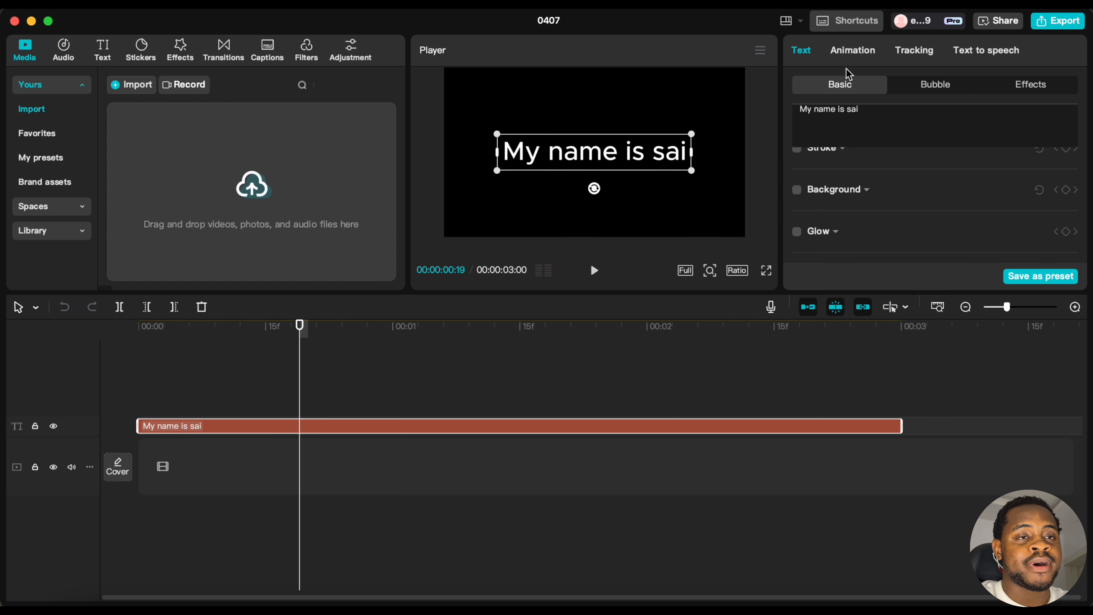
# Look through the text clip's Bubble, Effects, Animation, Tracking and Text to speech options, returning to the Basic settings
pyautogui.click(918, 88)
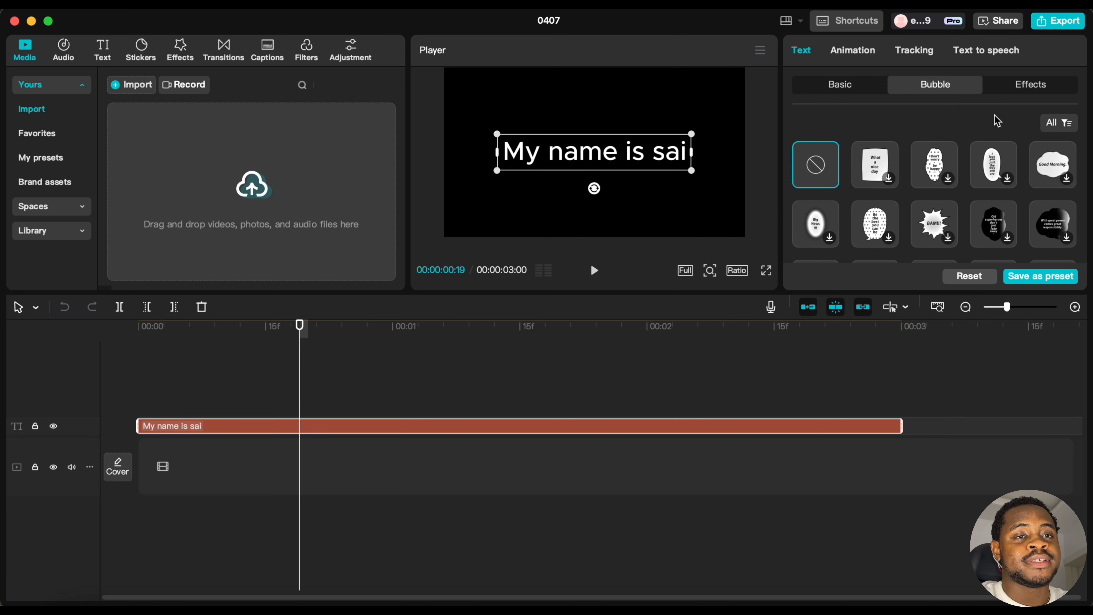
pyautogui.click(1045, 88)
pyautogui.click(863, 63)
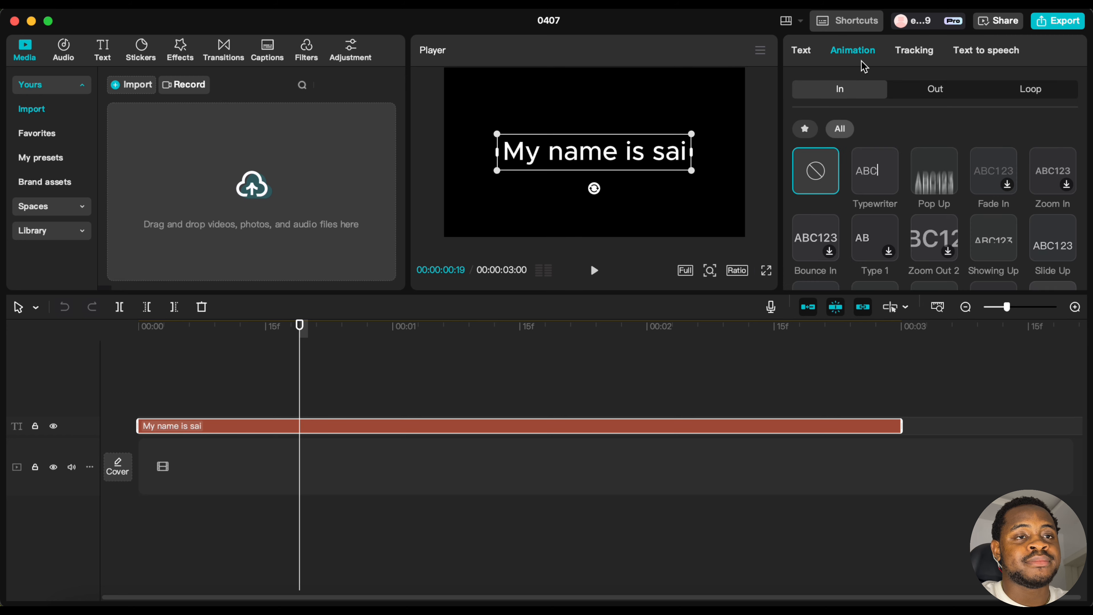
pyautogui.click(932, 53)
pyautogui.click(996, 55)
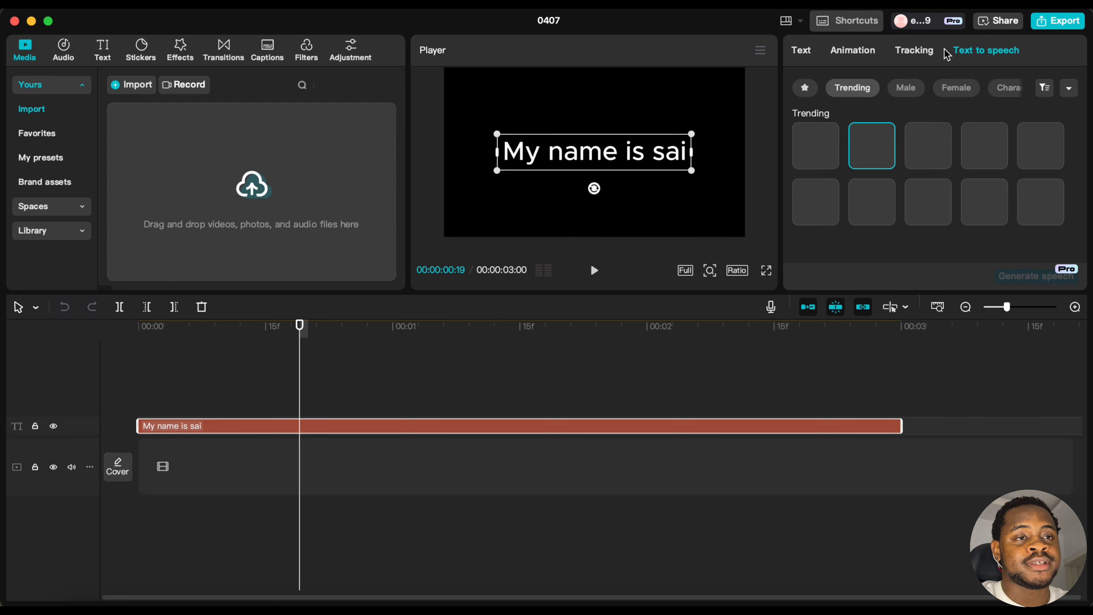
pyautogui.click(804, 53)
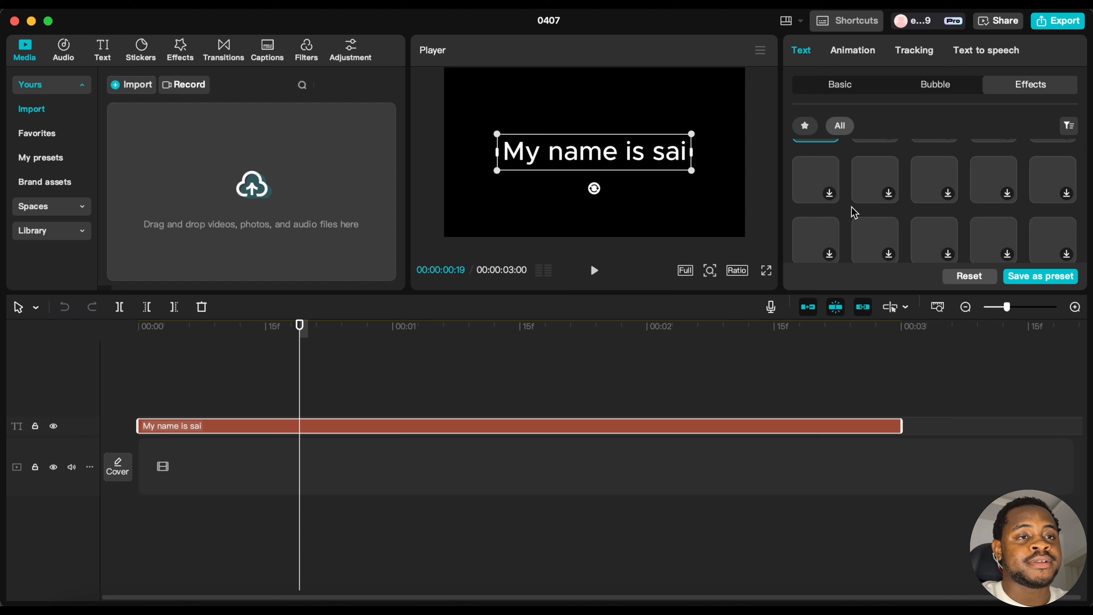
pyautogui.click(846, 84)
pyautogui.scroll(-10, 880, 223)
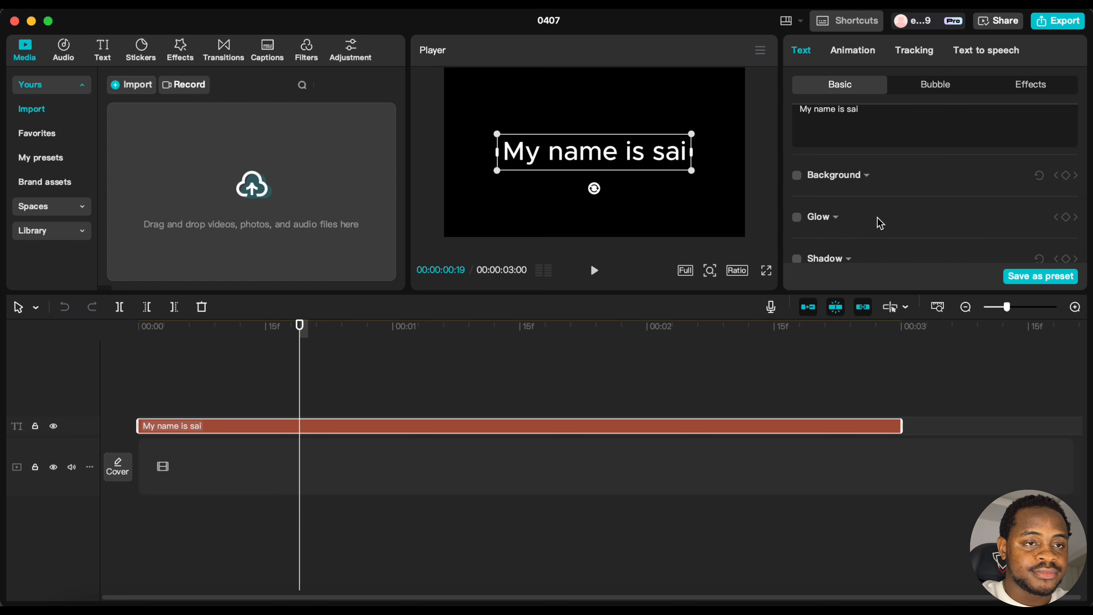
pyautogui.scroll(3, 880, 223)
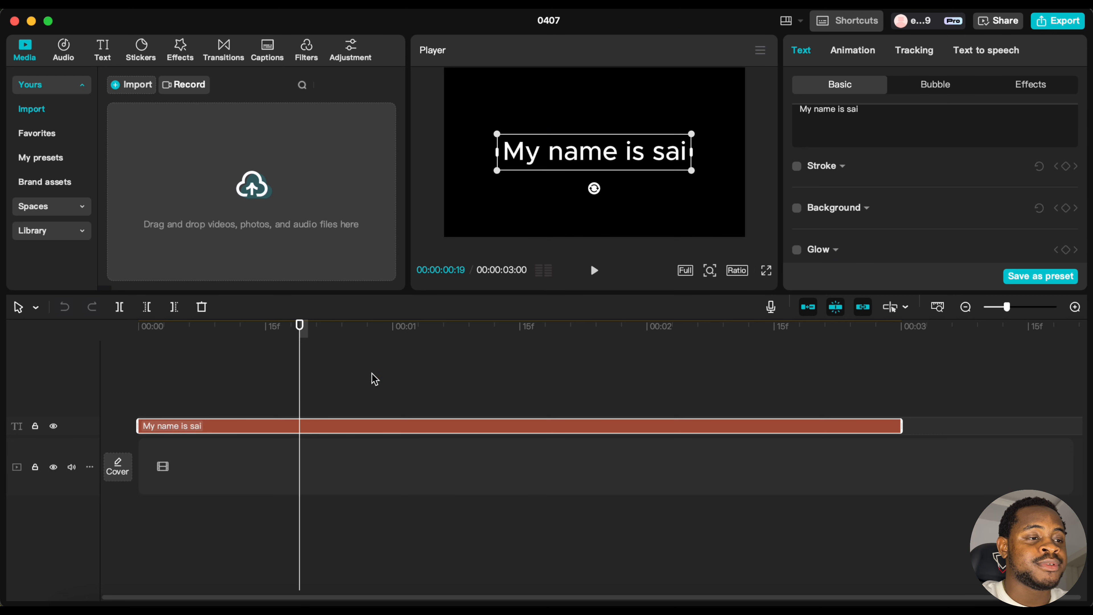
pyautogui.click(341, 336)
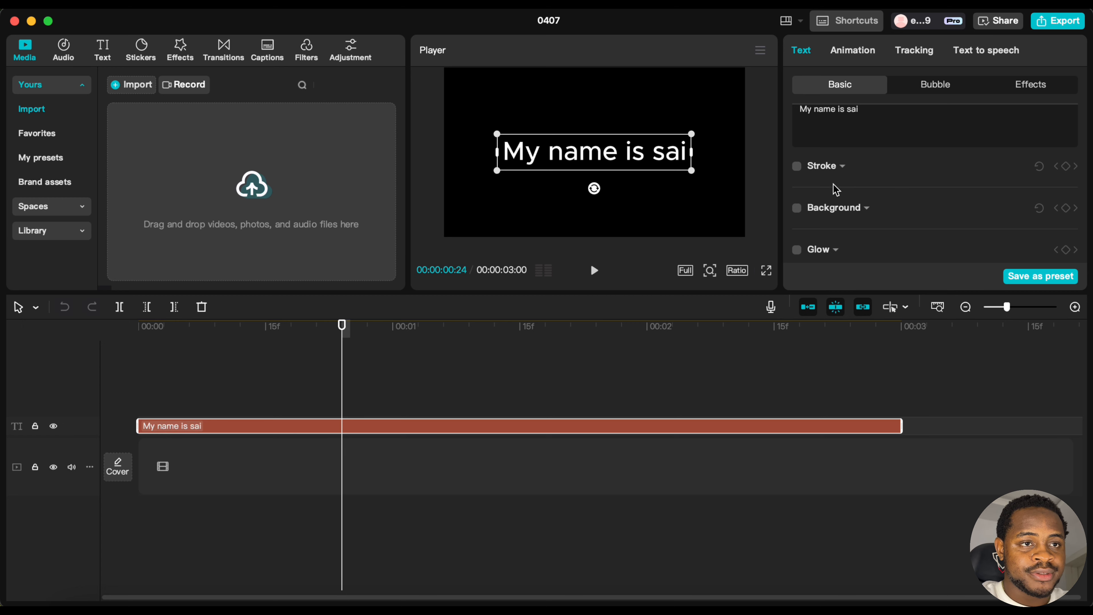
pyautogui.scroll(2, 835, 190)
pyautogui.scroll(5, 835, 189)
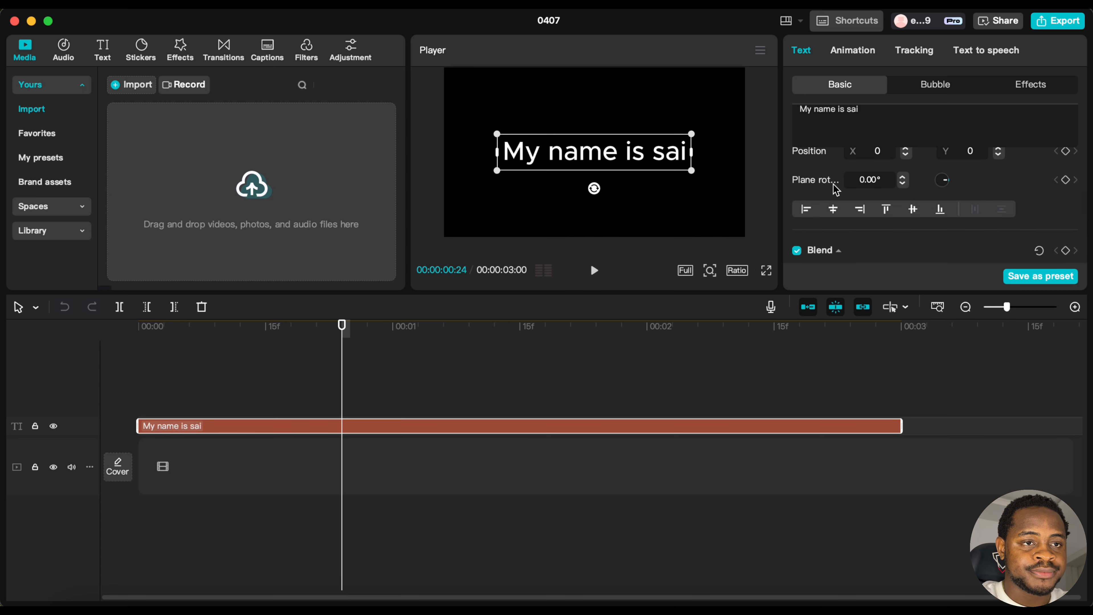
pyautogui.scroll(-5, 834, 190)
pyautogui.scroll(-2, 834, 190)
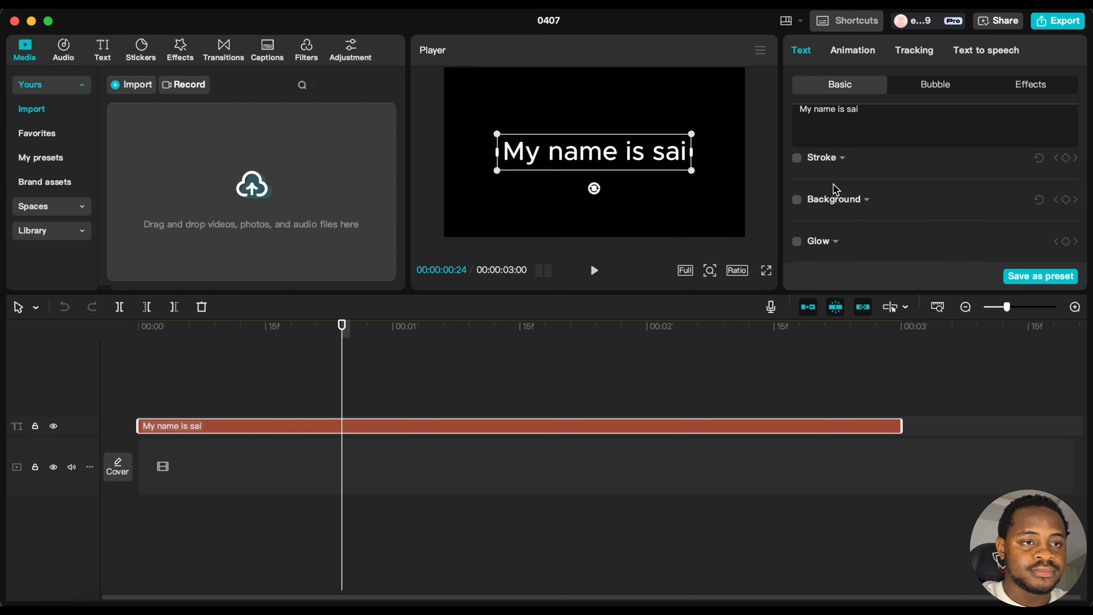
# Place the playhead at 00:00:01:28 with the text clip selected, and enlarge the player and settings area above the timeline
pyautogui.click(631, 371)
pyautogui.click(610, 434)
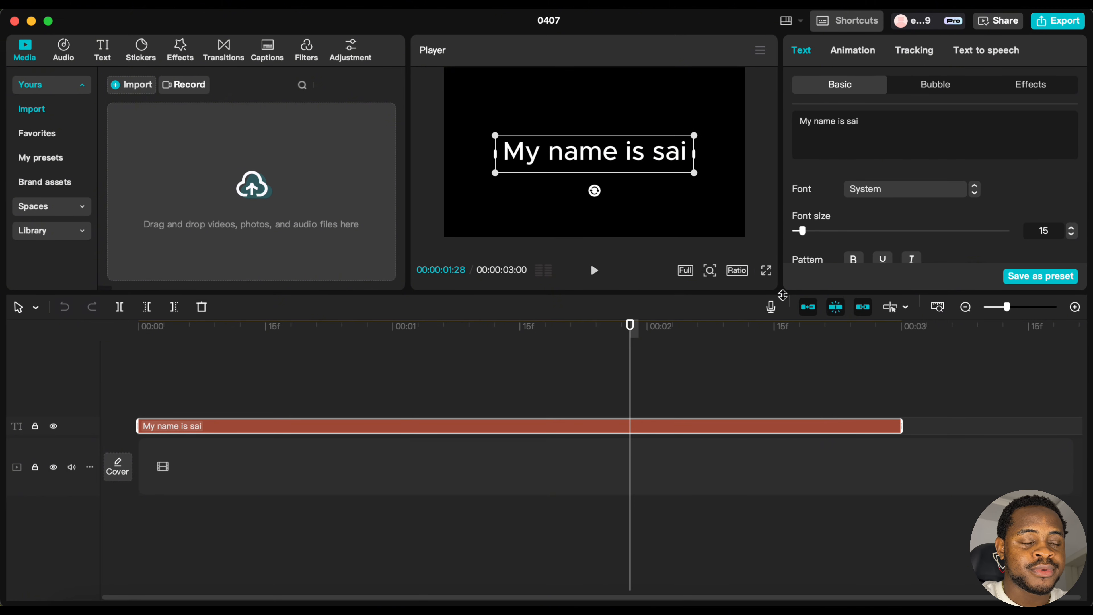
pyautogui.moveTo(777, 293); pyautogui.dragTo(778, 390)
# Enable the Glow effect on the selected text
pyautogui.scroll(-6, 869, 302)
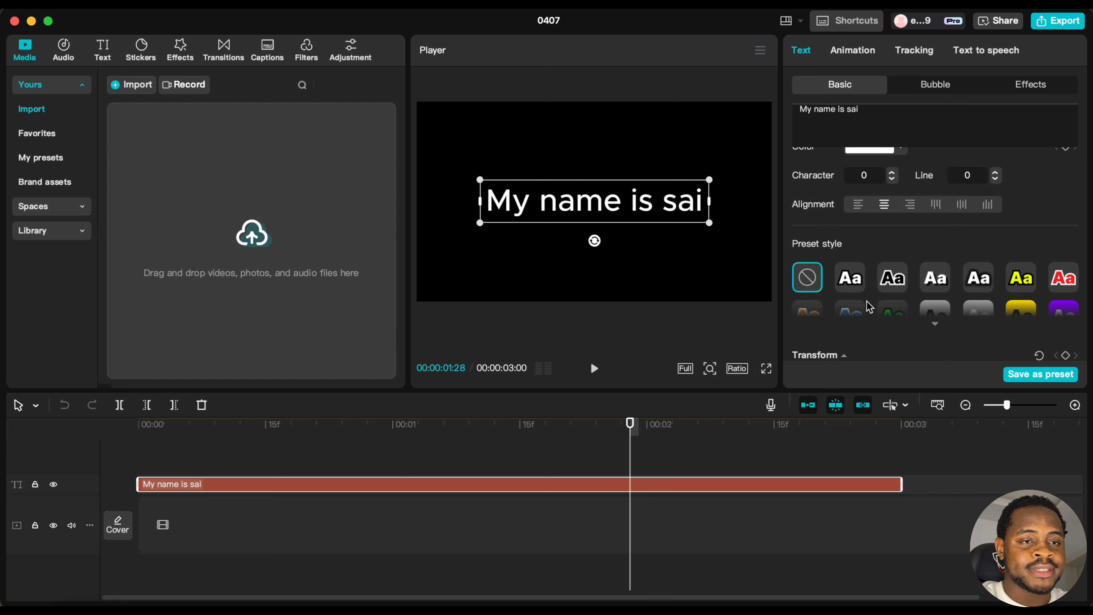
pyautogui.scroll(-8, 869, 307)
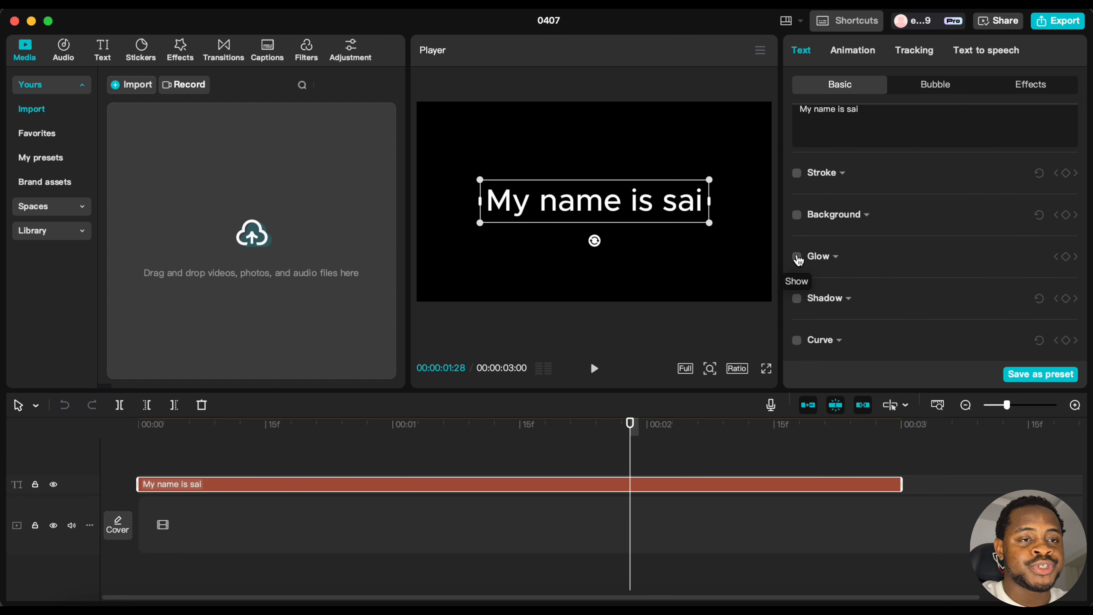
pyautogui.click(796, 257)
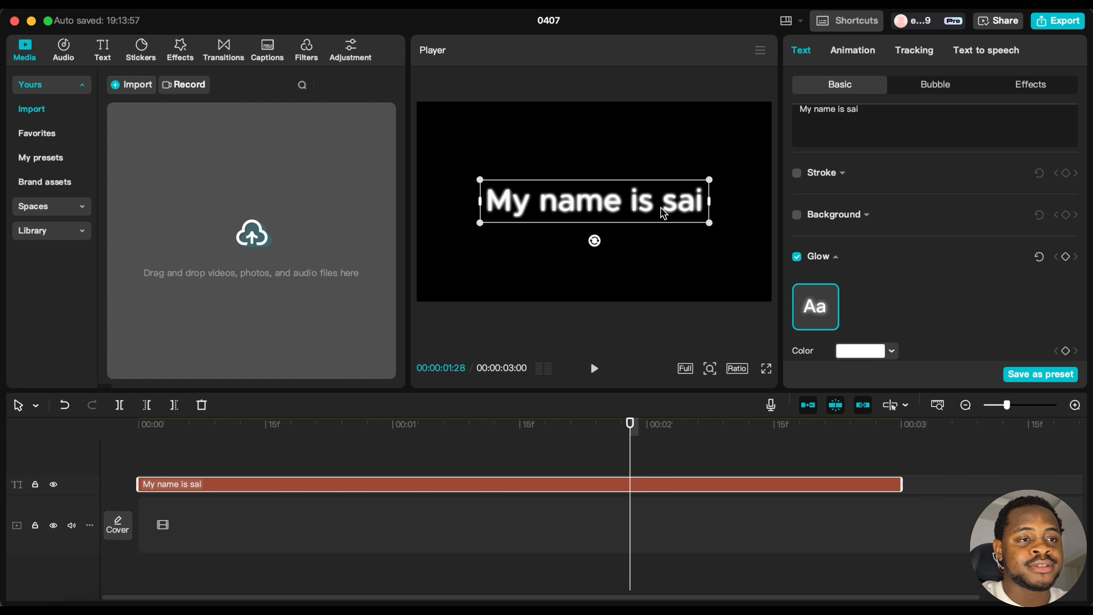
# Change the text's glow colour to pure red (FF0000)
pyautogui.scroll(-4, 890, 306)
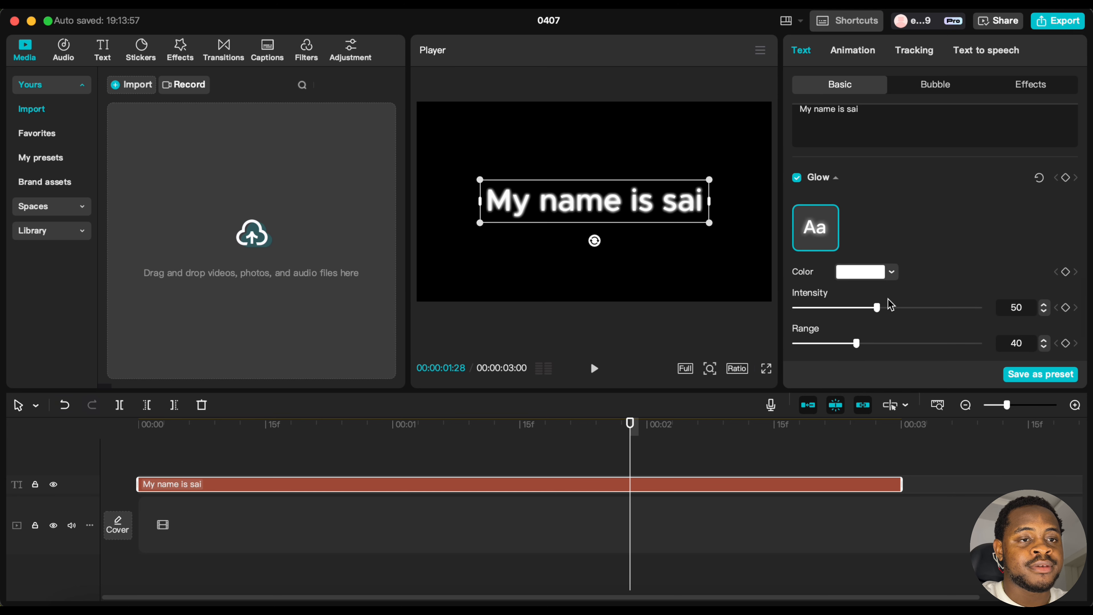
pyautogui.scroll(-1, 889, 303)
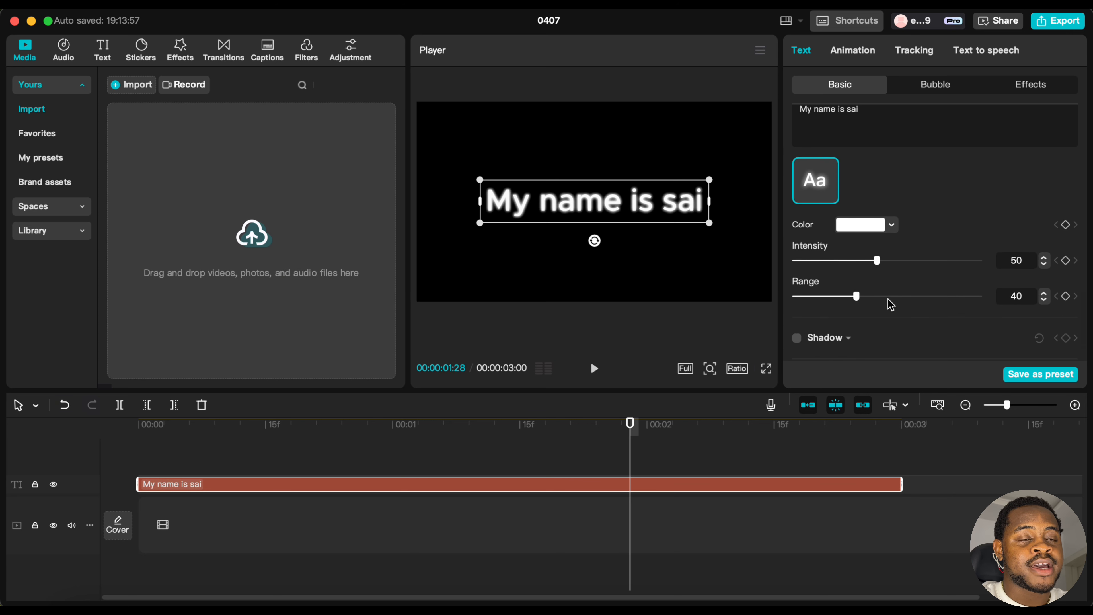
pyautogui.click(852, 226)
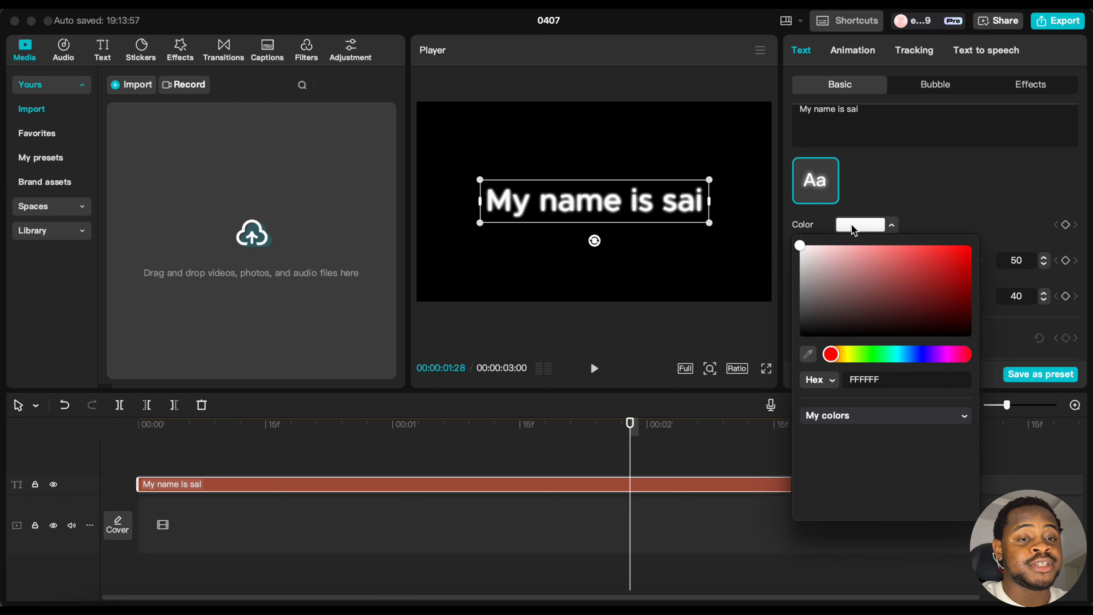
pyautogui.click(909, 289)
pyautogui.moveTo(911, 294); pyautogui.dragTo(972, 205)
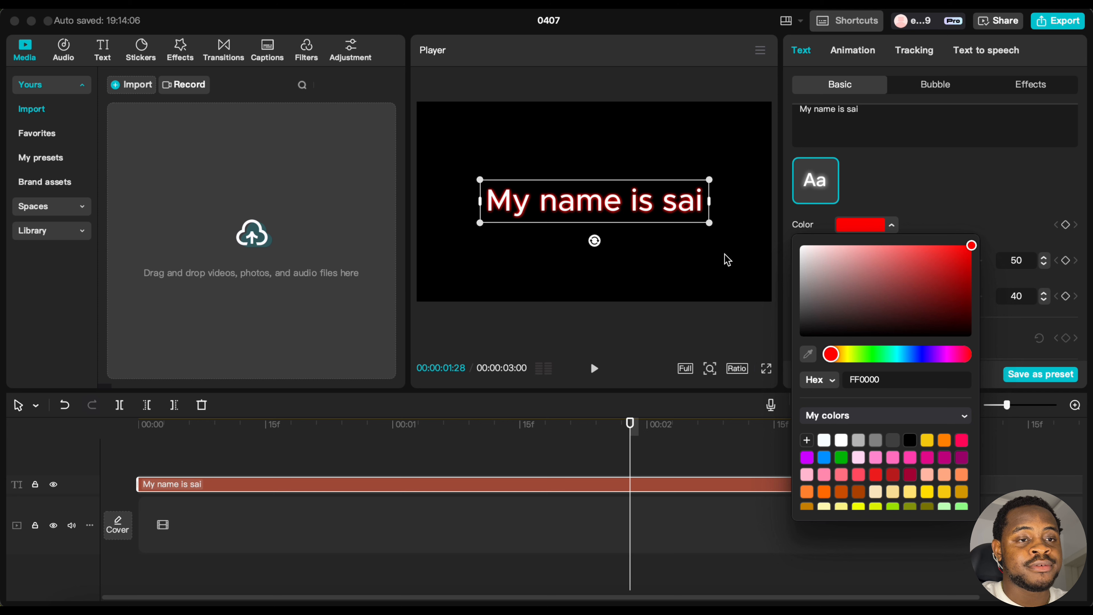
# Try cyan (00FFF2) as the glow colour, return it to white, and close the colour picker
pyautogui.click(904, 356)
pyautogui.moveTo(915, 305); pyautogui.dragTo(978, 209)
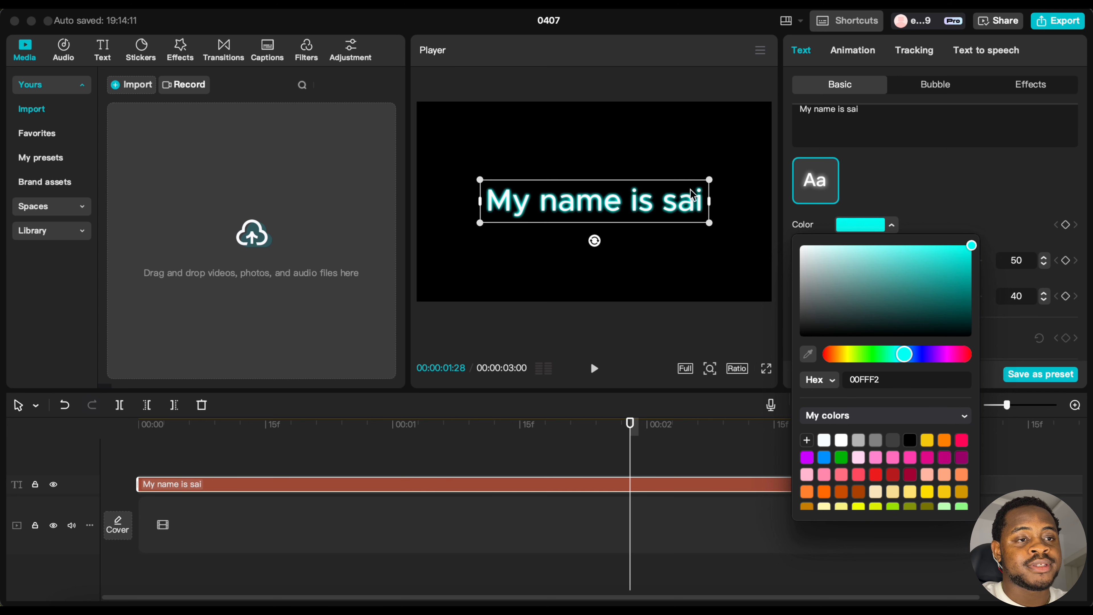
pyautogui.moveTo(833, 277); pyautogui.dragTo(733, 231)
pyautogui.click(927, 205)
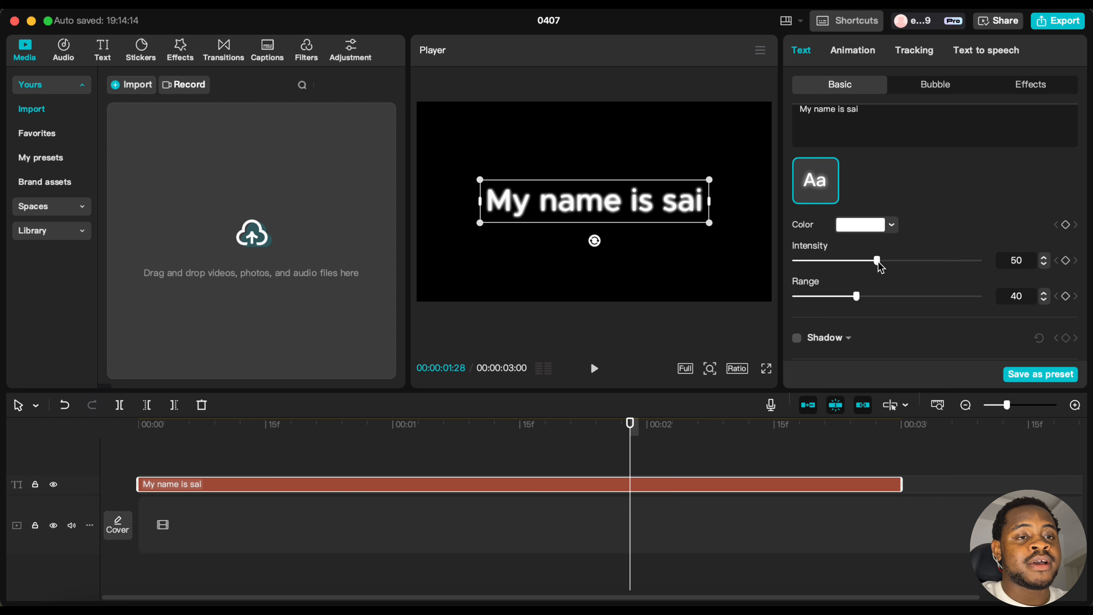
# Set the glow intensity to 56 and try ranges of 100 and 83 before settling on 49
pyautogui.moveTo(877, 261); pyautogui.dragTo(978, 296)
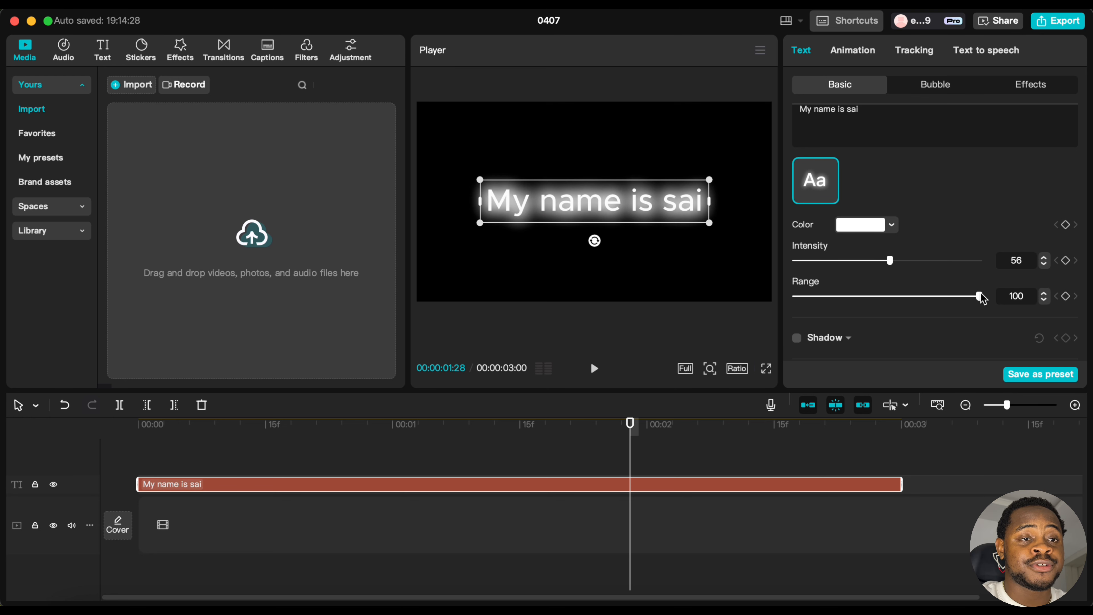
pyautogui.moveTo(981, 298); pyautogui.dragTo(945, 297)
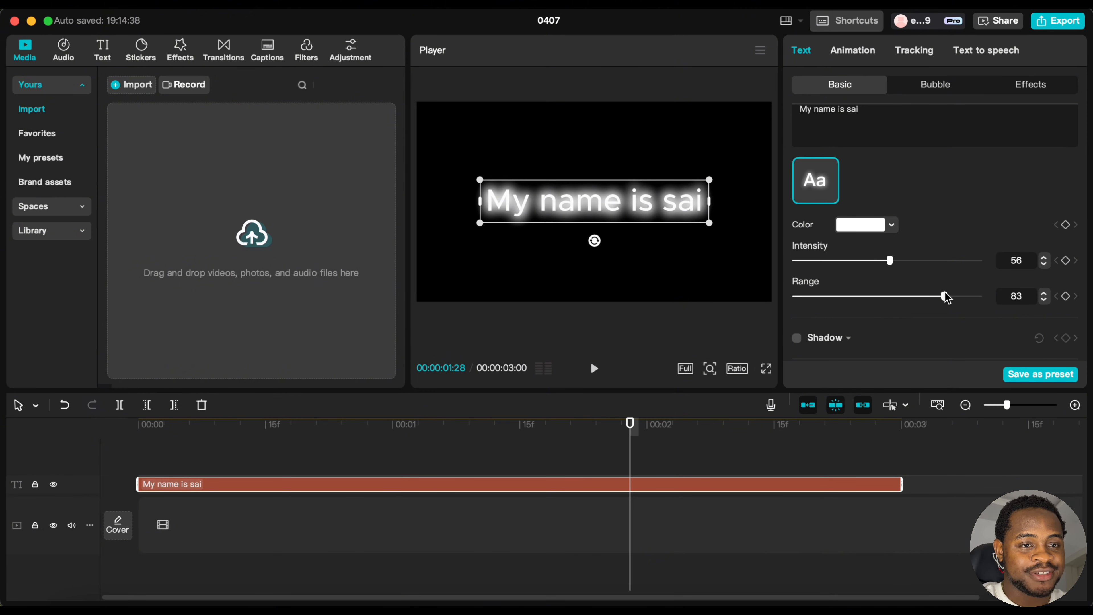
pyautogui.moveTo(946, 298); pyautogui.dragTo(874, 297)
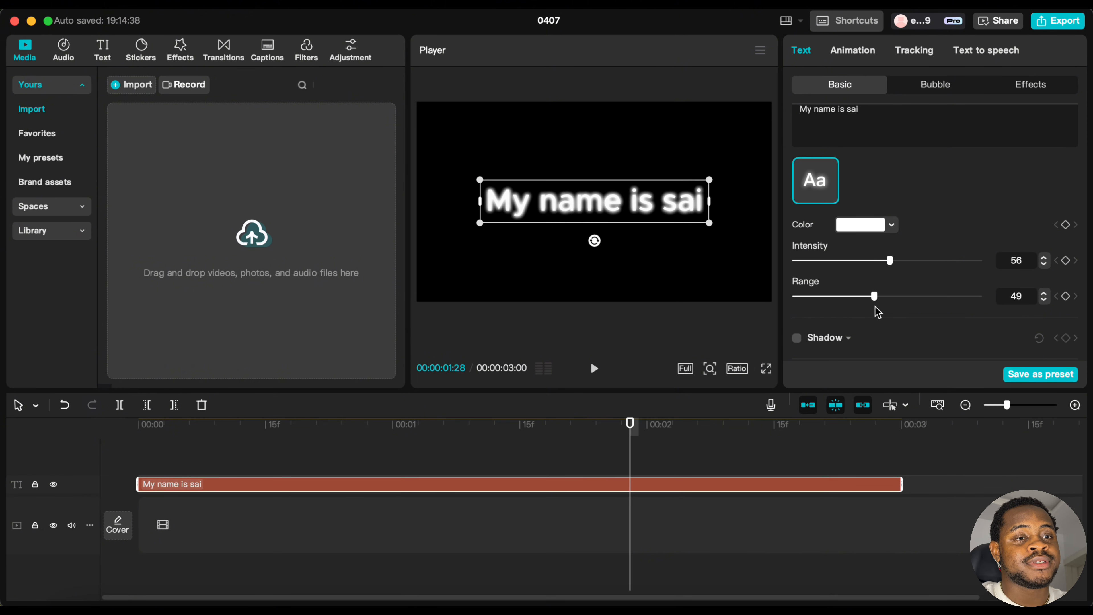
# Disable the text's Glow effect and enable its Shadow effect instead
pyautogui.scroll(3, 835, 238)
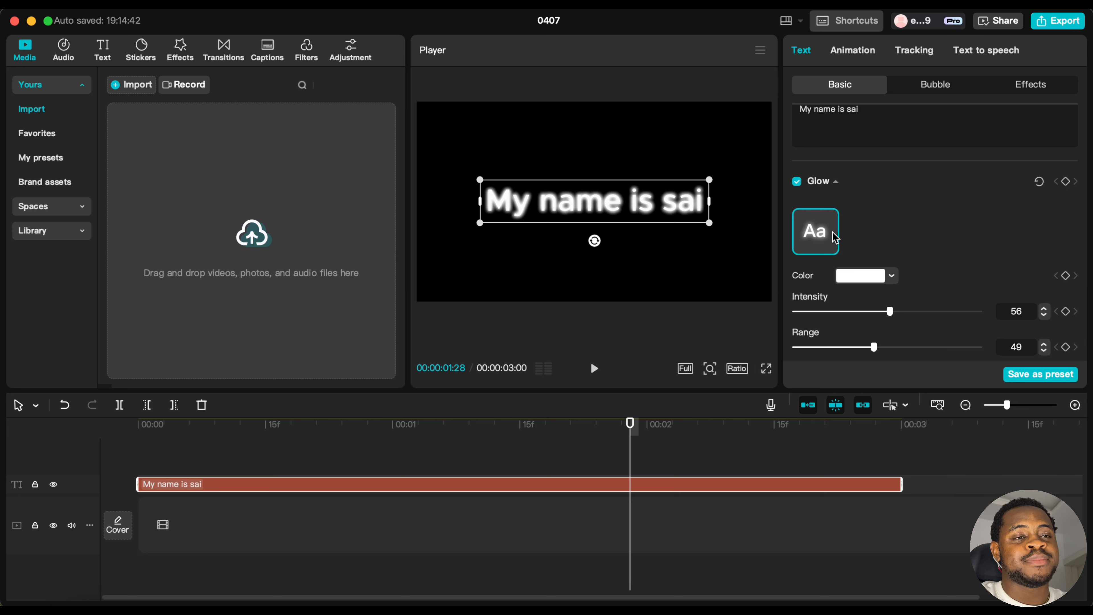
pyautogui.click(797, 199)
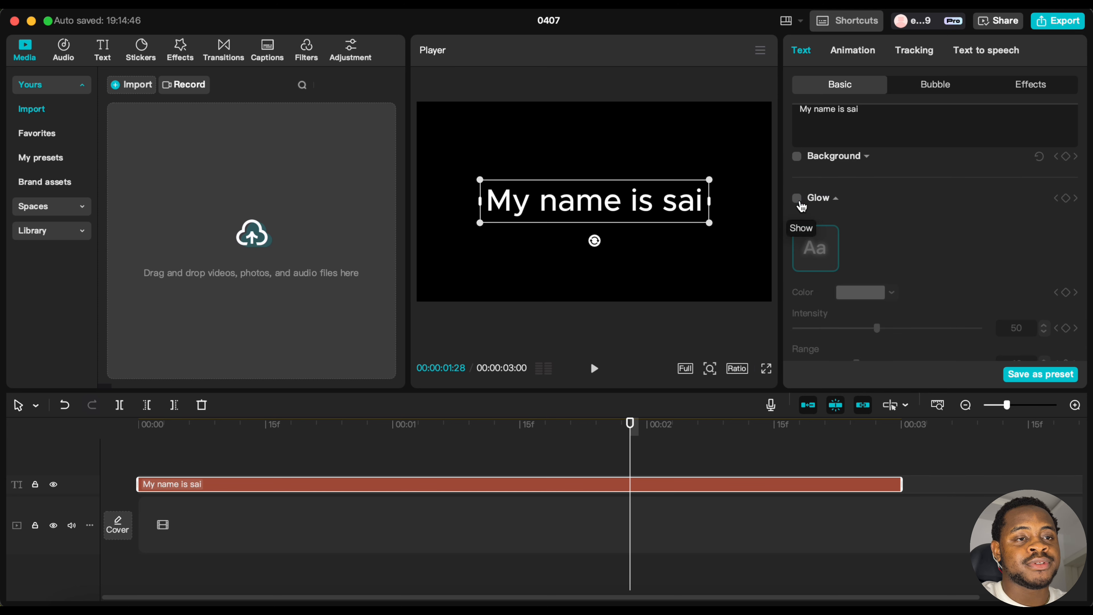
pyautogui.scroll(-5, 855, 275)
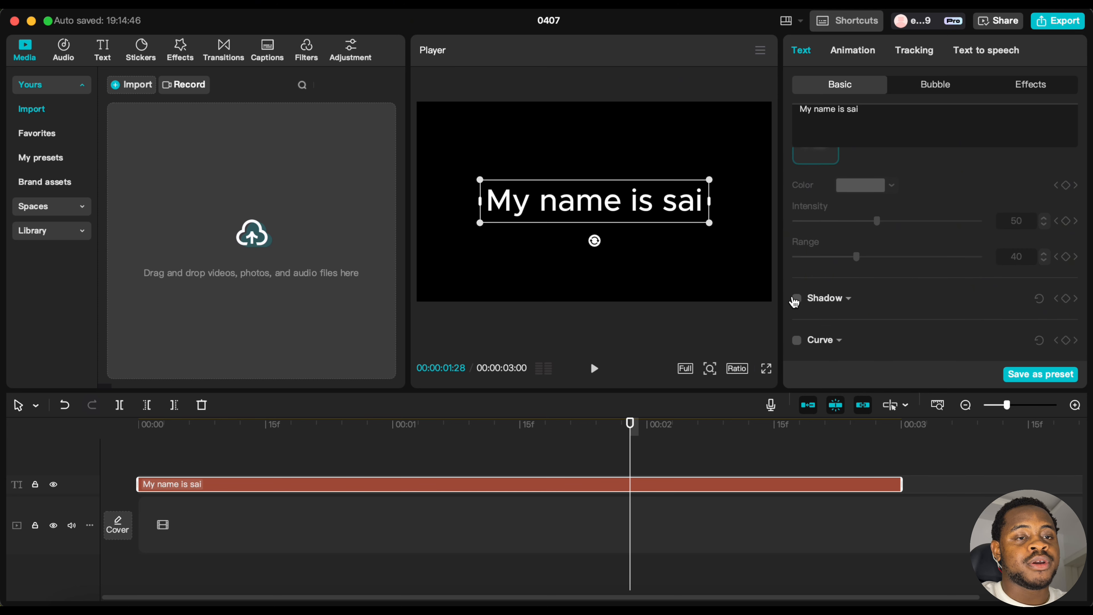
pyautogui.click(796, 299)
pyautogui.scroll(-5, 853, 301)
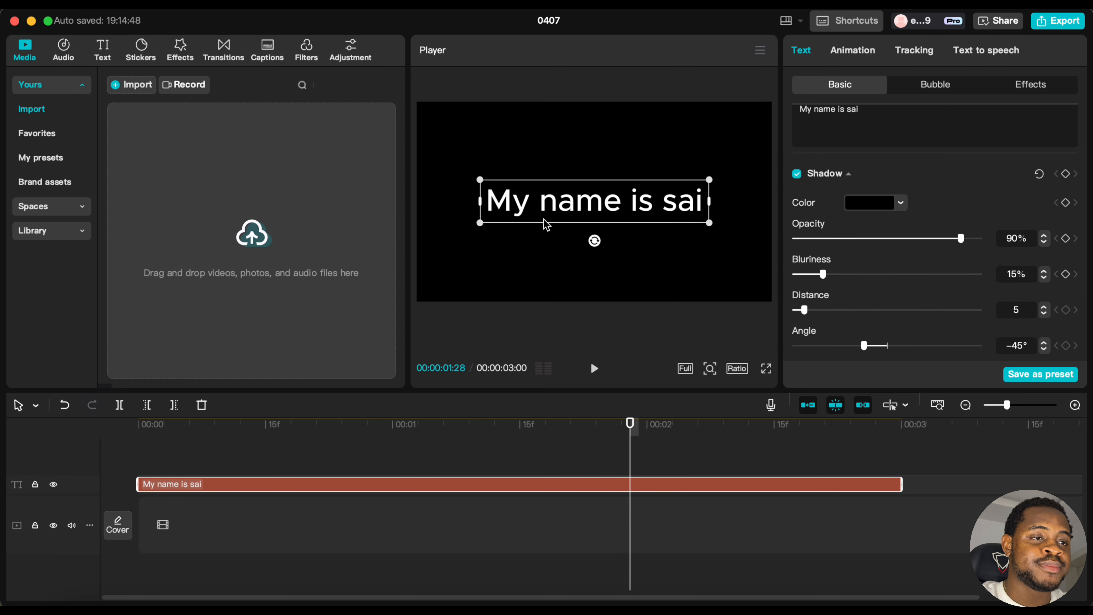
# With the playhead at 00:00:01:06, try red (FF0000) as the shadow colour and settle on white (FFFFFF)
pyautogui.moveTo(519, 421); pyautogui.dragTo(444, 425)
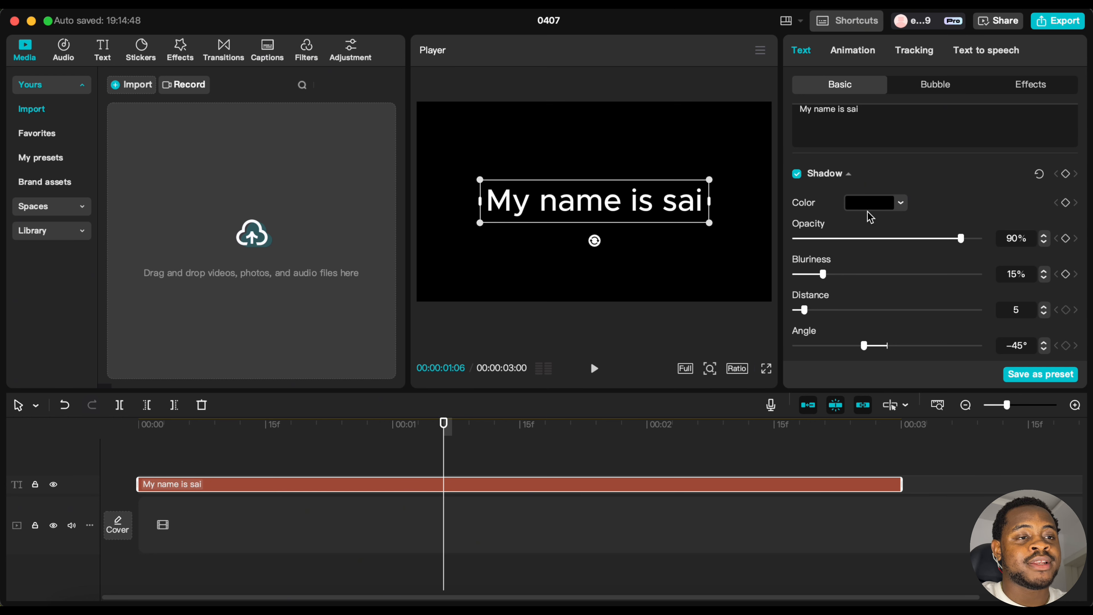
pyautogui.click(880, 208)
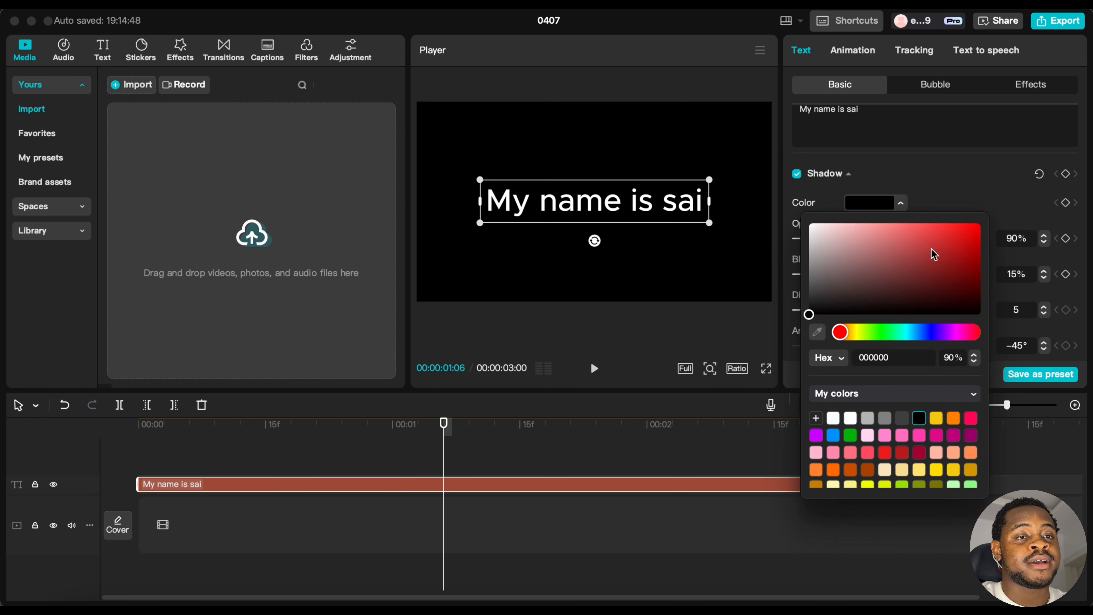
pyautogui.click(979, 224)
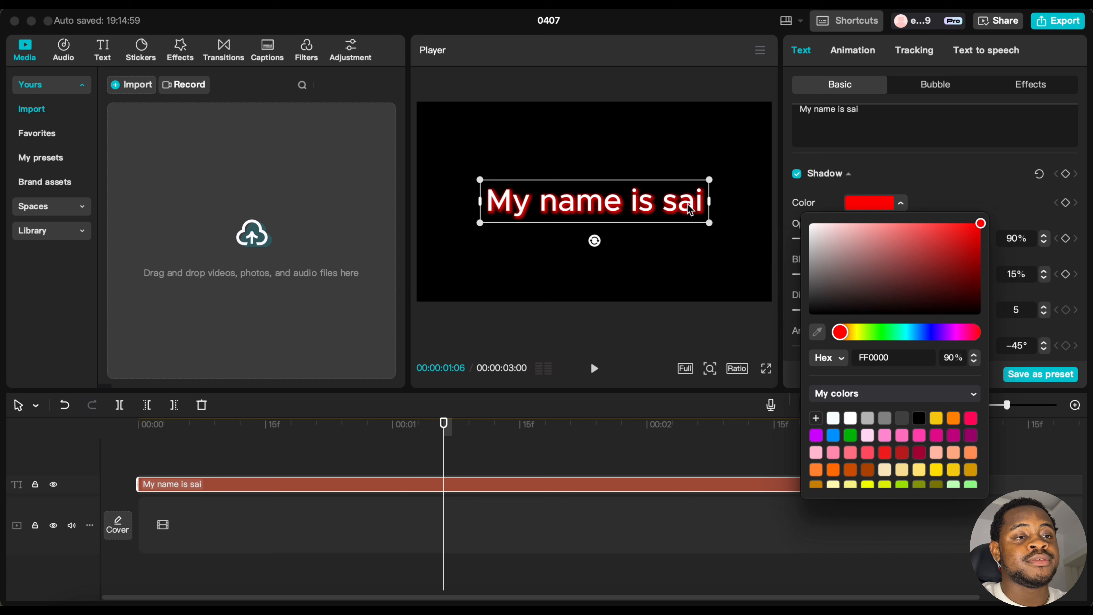
pyautogui.moveTo(870, 231); pyautogui.dragTo(733, 222)
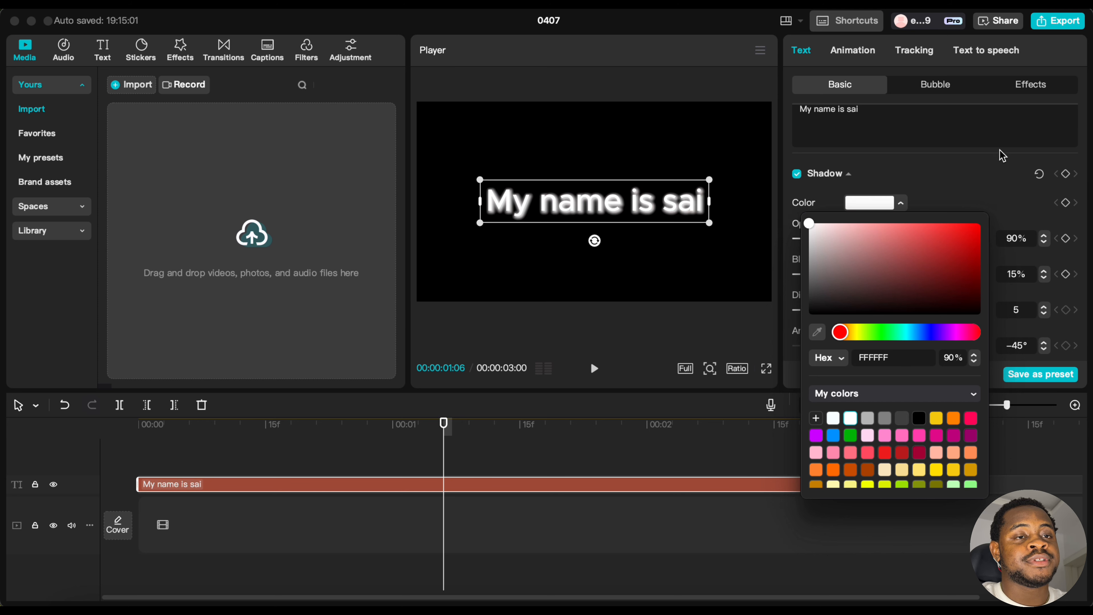
# Add the white clip from the library's Trending collection to the start of the main track beneath the text
pyautogui.click(970, 177)
pyautogui.scroll(3, 909, 195)
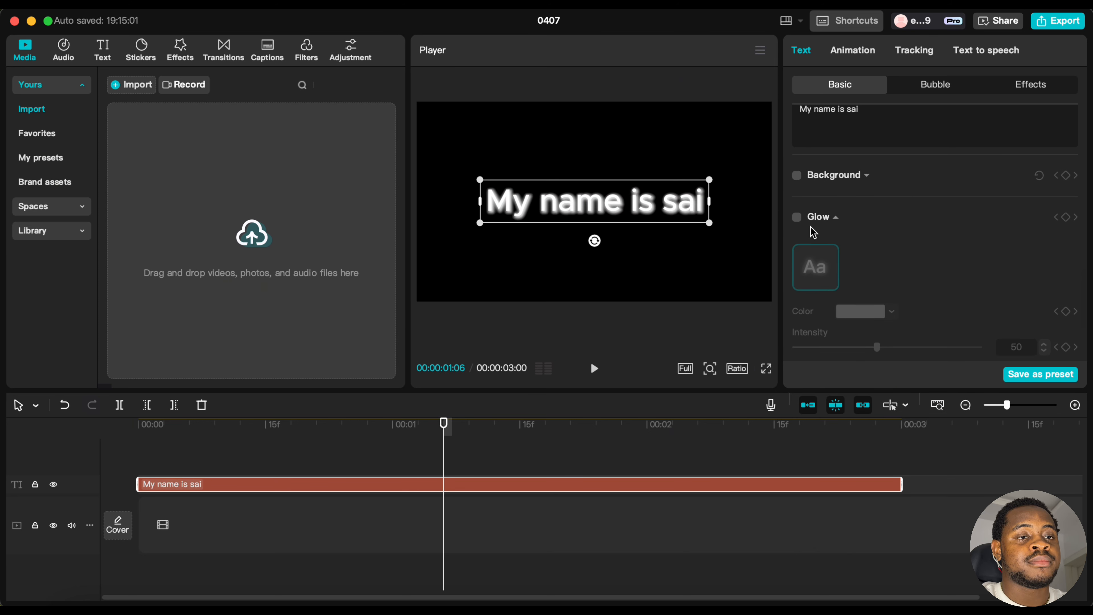
pyautogui.scroll(-3, 841, 284)
pyautogui.click(847, 301)
pyautogui.scroll(-2, 847, 301)
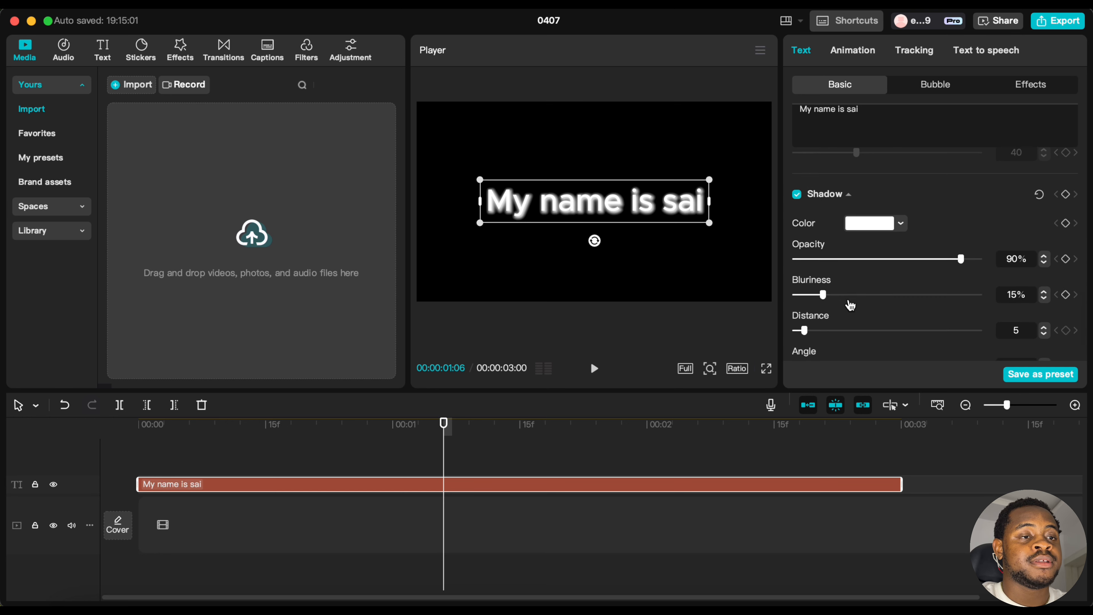
pyautogui.scroll(1, 843, 300)
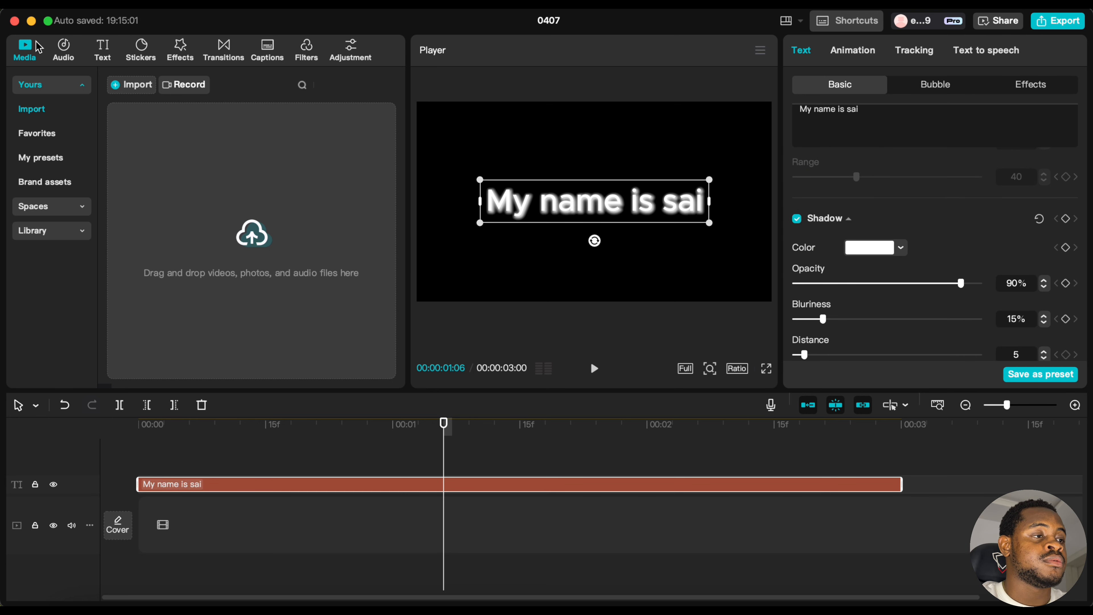
pyautogui.click(39, 231)
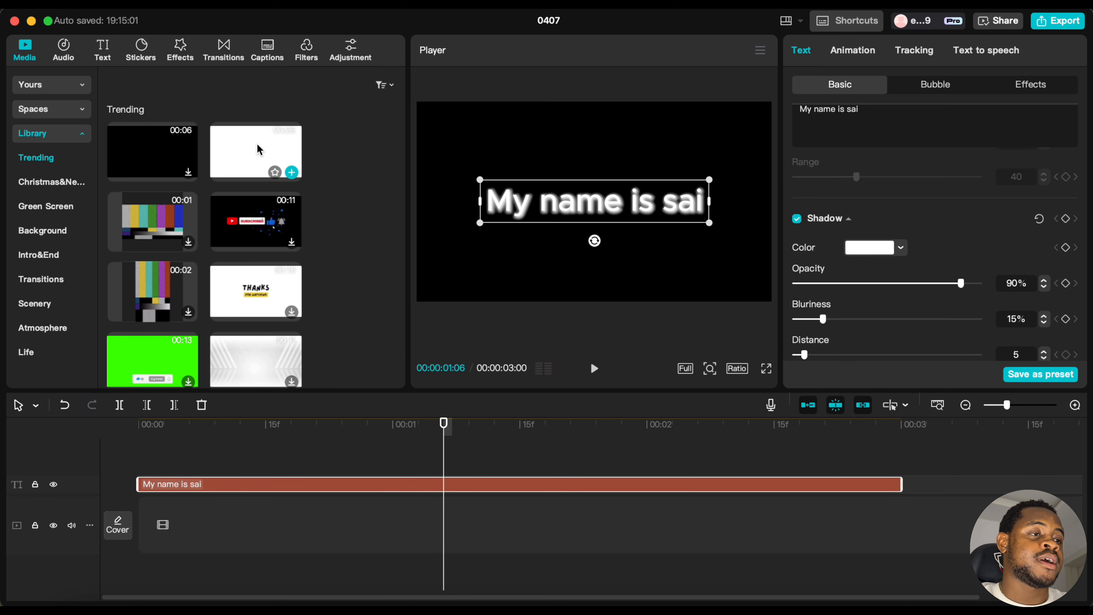
pyautogui.moveTo(258, 149); pyautogui.dragTo(140, 519)
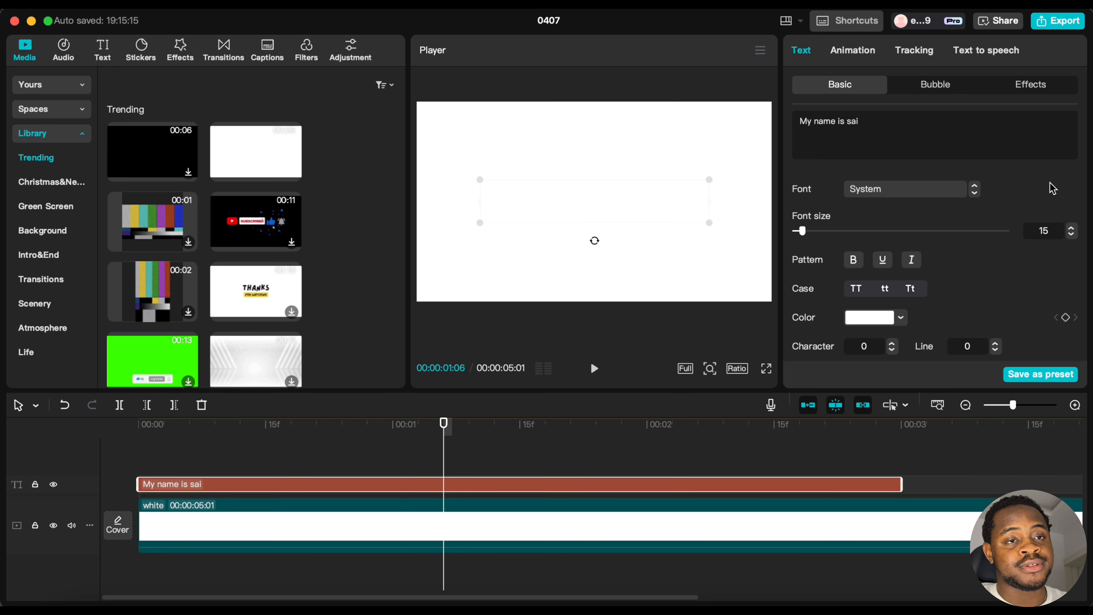
# Change the text's fill colour to black
pyautogui.click(869, 317)
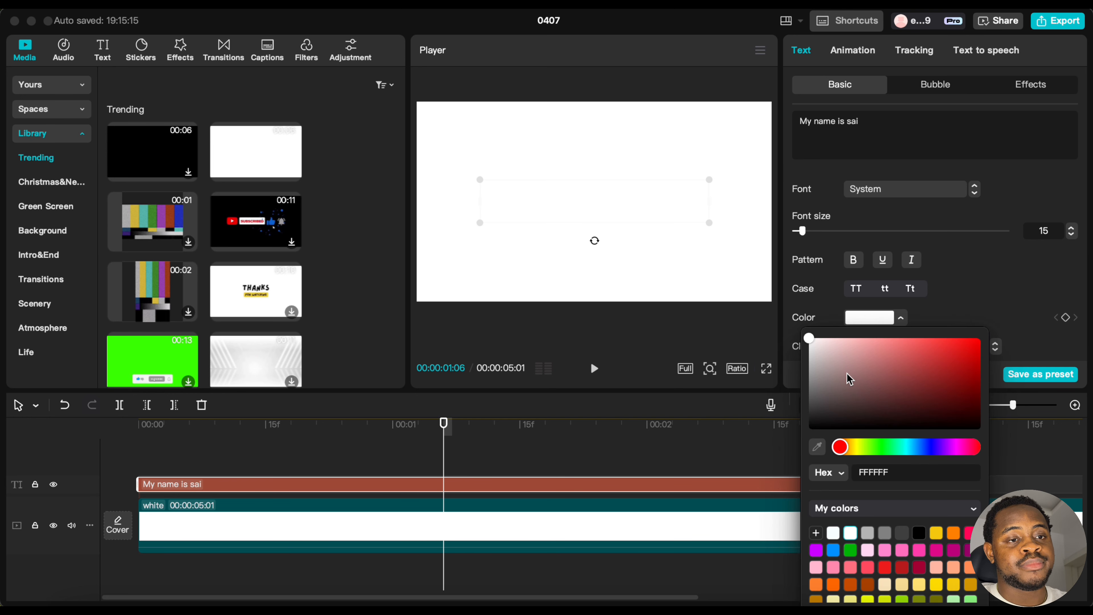
pyautogui.moveTo(850, 379); pyautogui.dragTo(786, 478)
pyautogui.click(1002, 296)
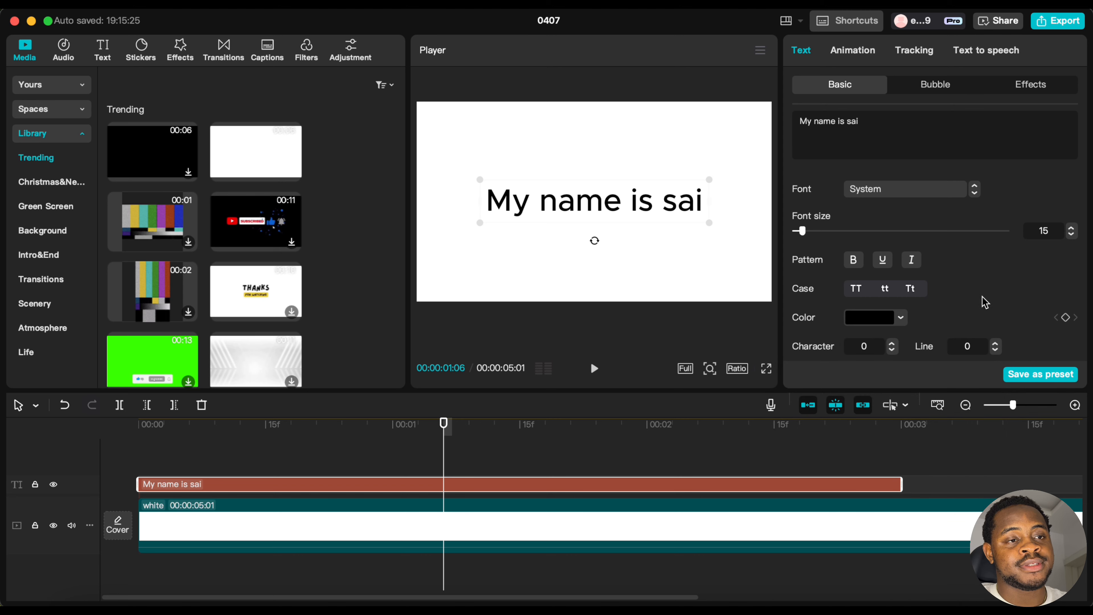
# Change the text's shadow colour to black and keep the Shadow settings expanded
pyautogui.scroll(-15, 985, 301)
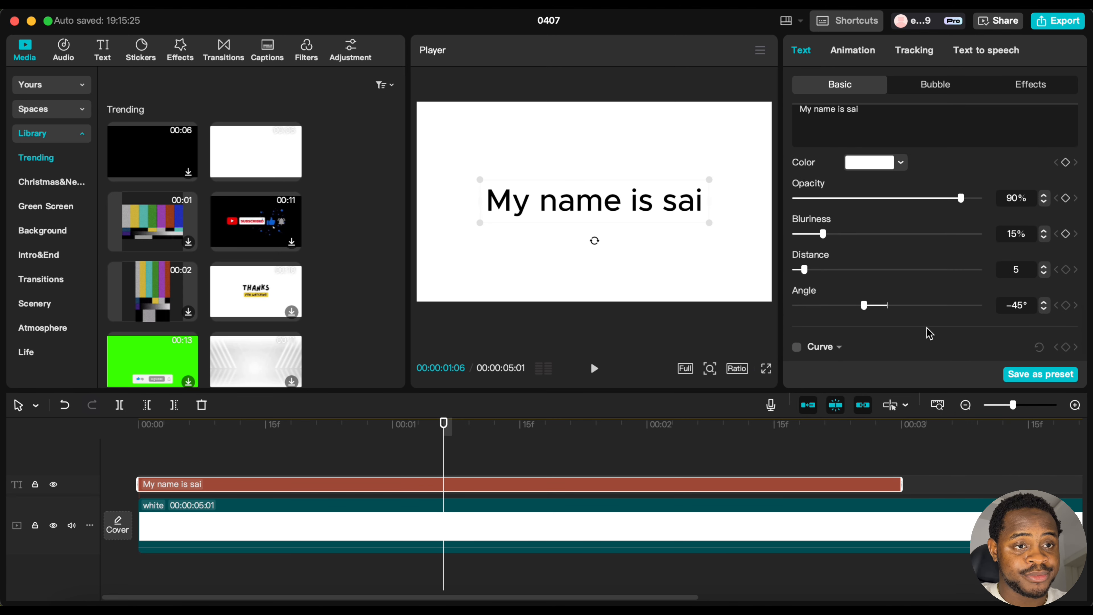
pyautogui.scroll(3, 928, 329)
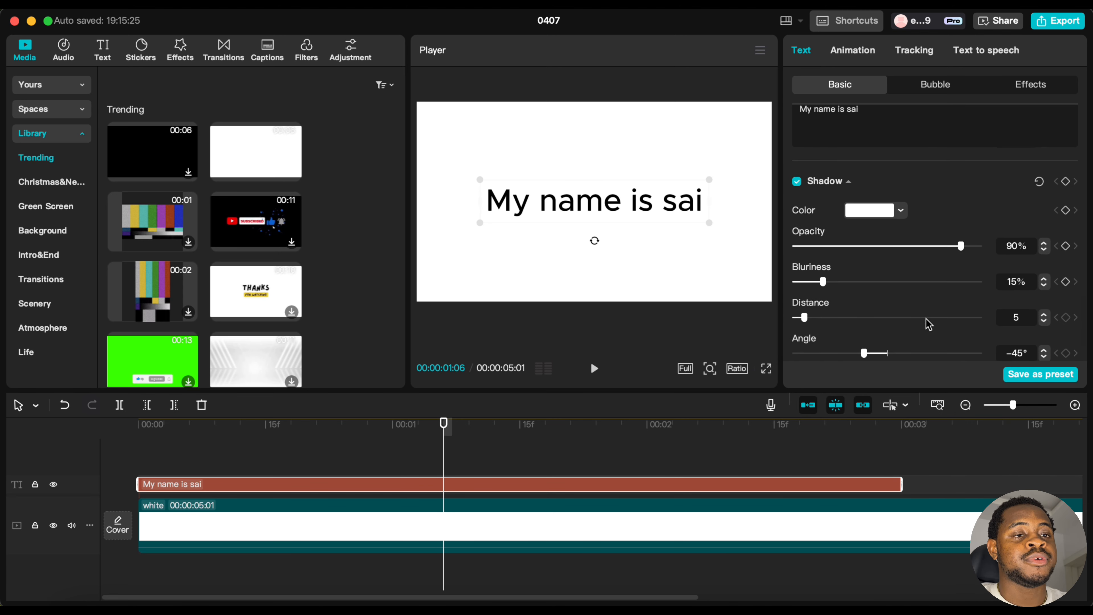
pyautogui.scroll(-1, 928, 323)
pyautogui.click(855, 195)
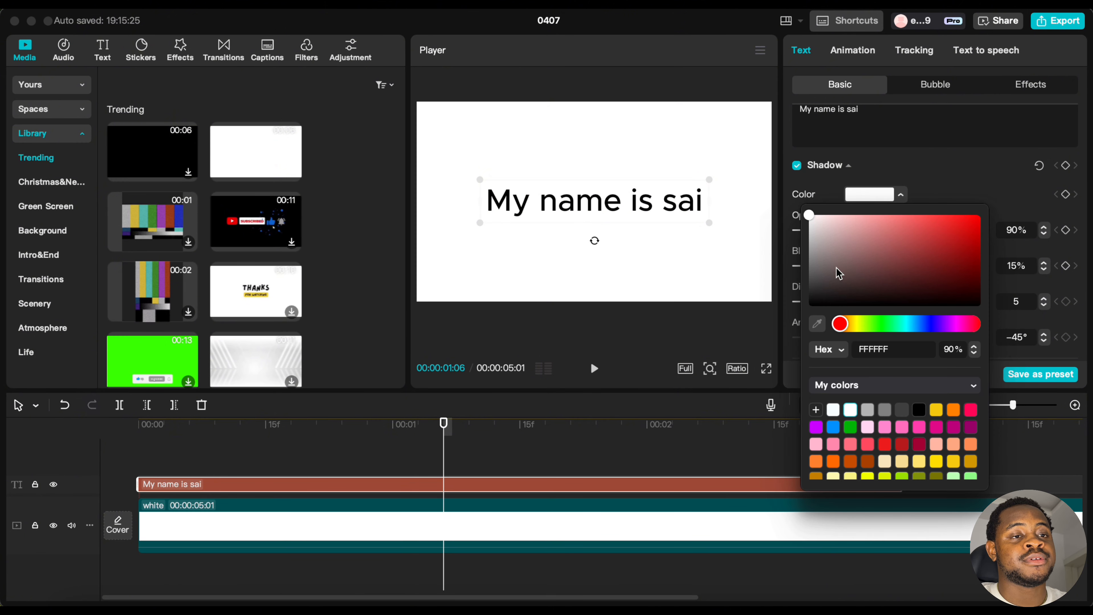
pyautogui.moveTo(837, 271); pyautogui.dragTo(766, 379)
pyautogui.click(834, 165)
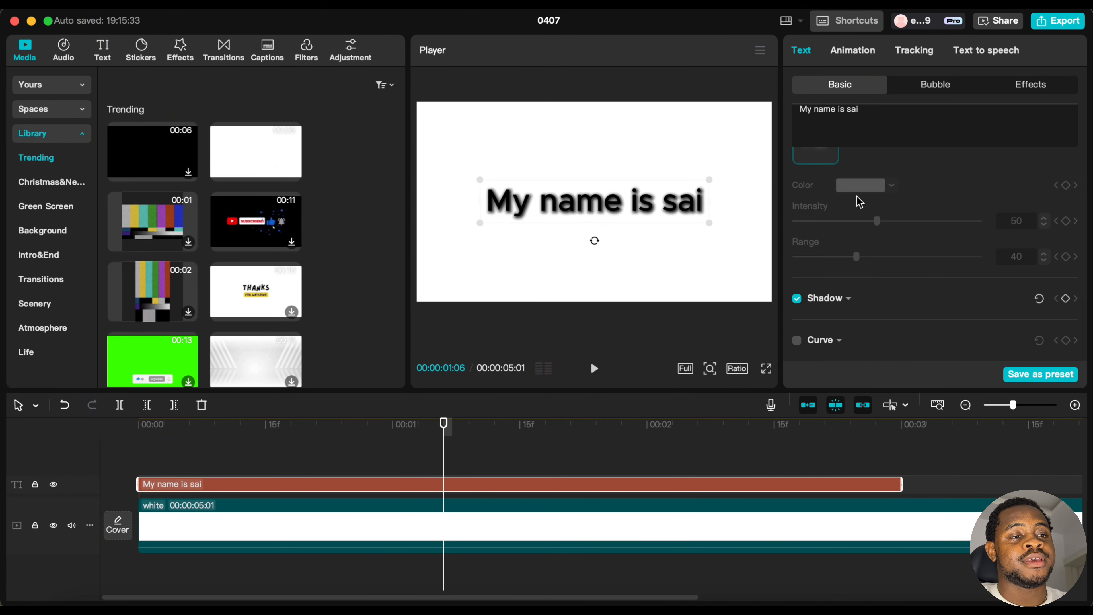
pyautogui.click(839, 303)
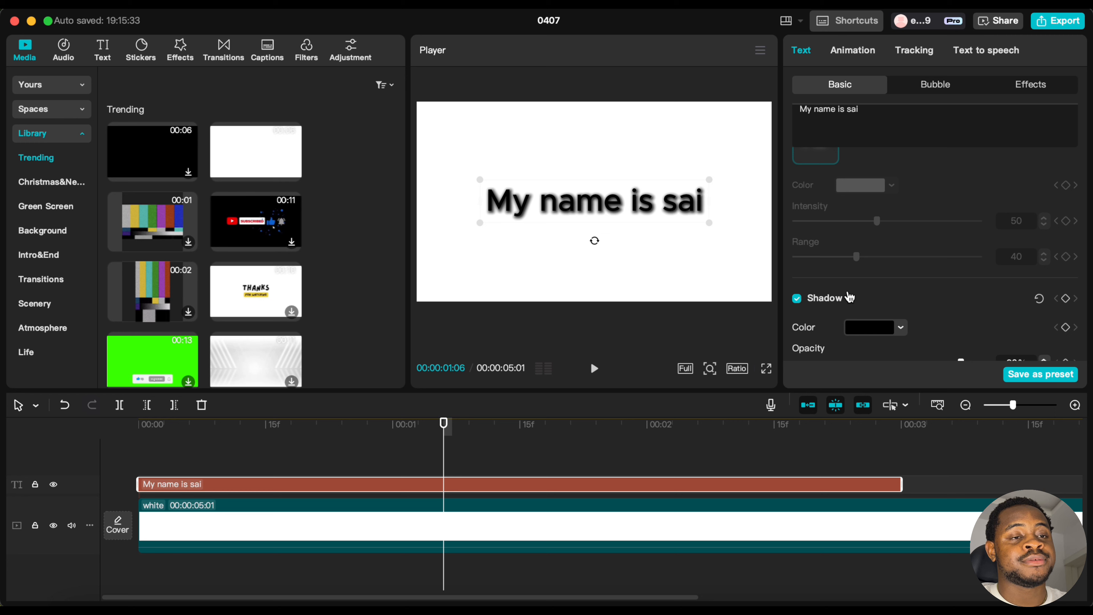
# Set the shadow's opacity to 77% and raise its blurriness to 31%
pyautogui.scroll(-5, 846, 299)
pyautogui.moveTo(960, 216); pyautogui.dragTo(994, 223)
pyautogui.moveTo(979, 217); pyautogui.dragTo(935, 228)
pyautogui.moveTo(826, 253); pyautogui.dragTo(854, 261)
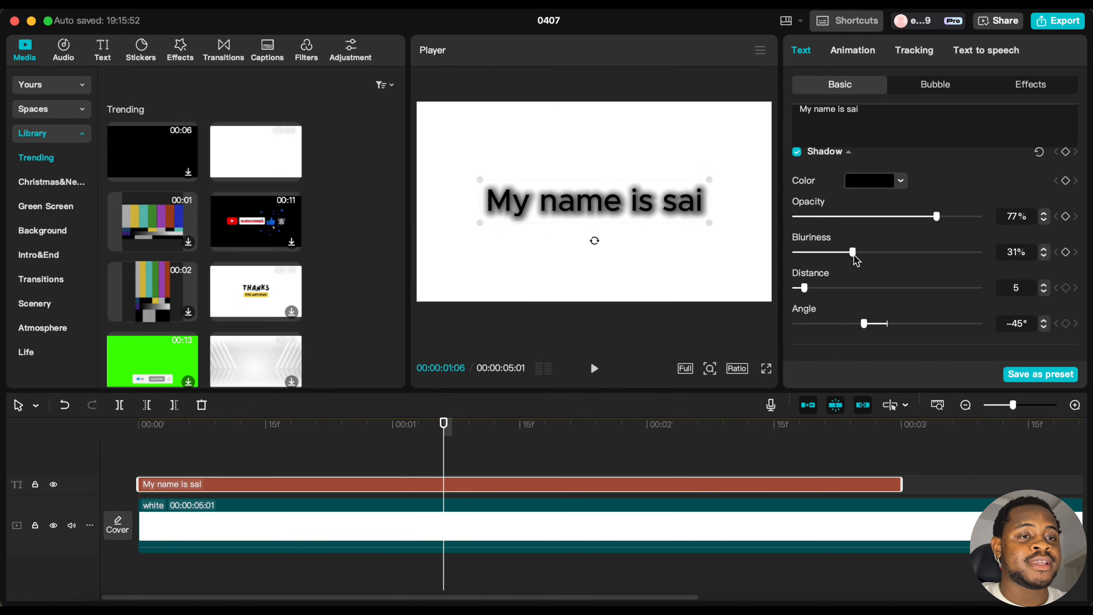
# Lower the shadow's blurriness to 14% and try distances of 89 and 100 before settling on 60
pyautogui.moveTo(853, 254); pyautogui.dragTo(960, 285)
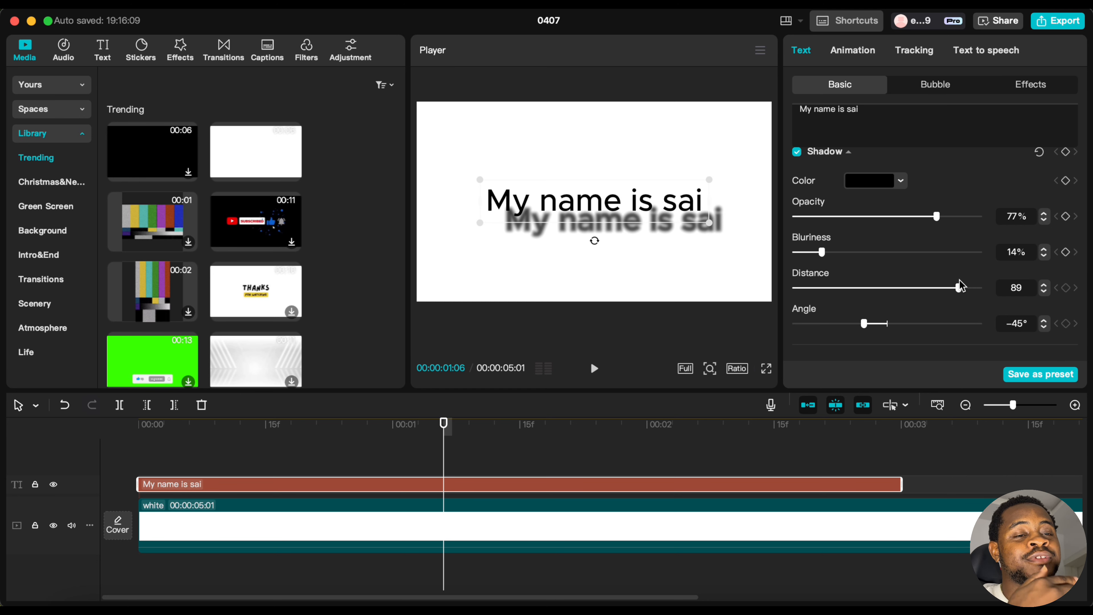
pyautogui.moveTo(960, 284); pyautogui.dragTo(994, 289)
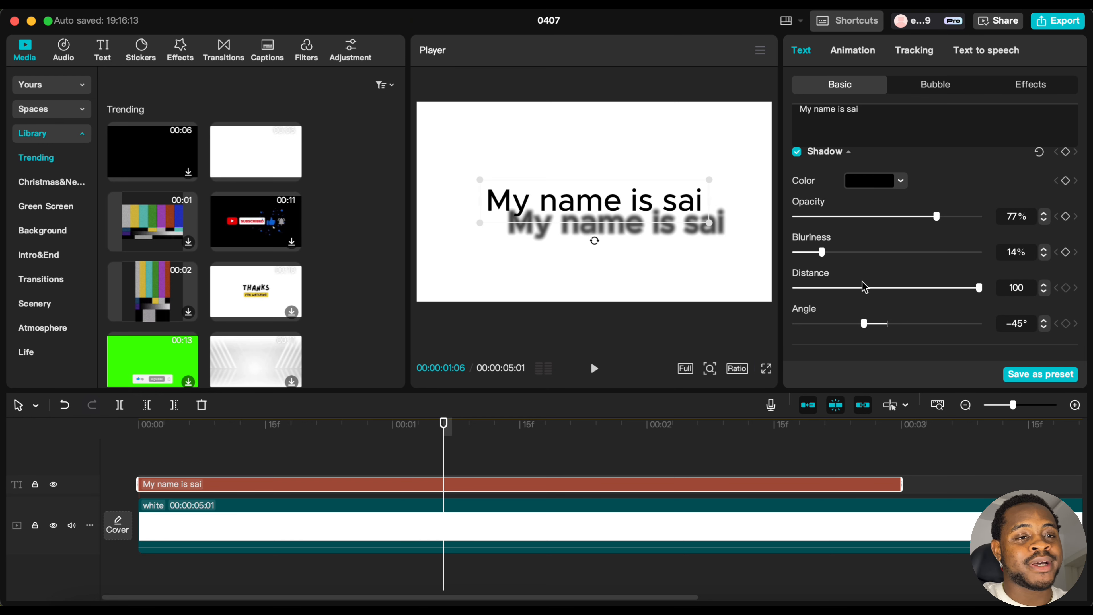
pyautogui.moveTo(867, 288); pyautogui.dragTo(906, 290)
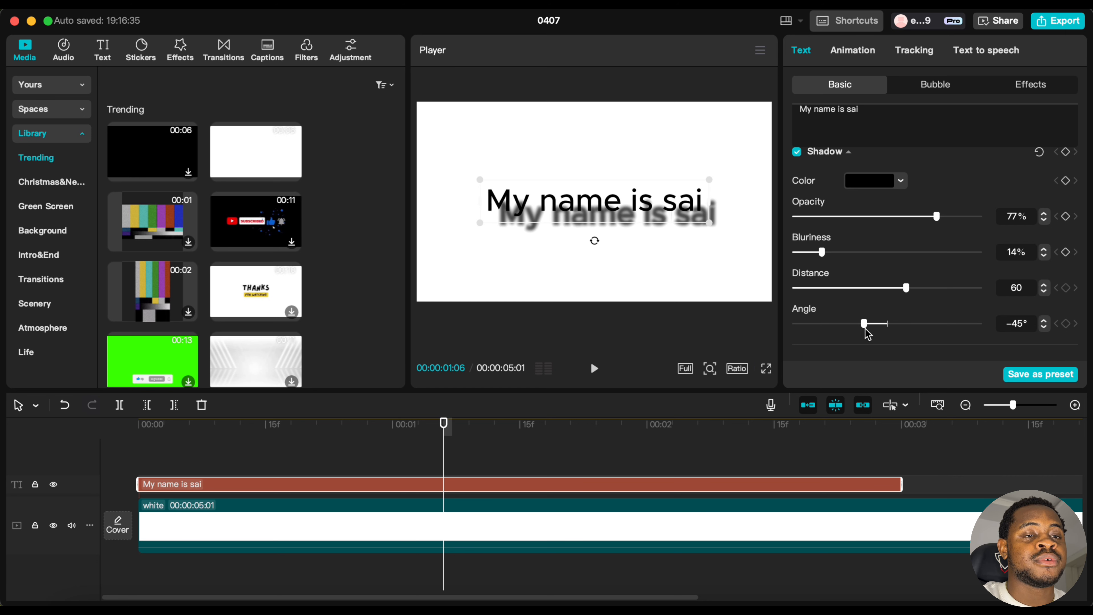
# Set the shadow distance to 67 and try angles of -57°, 93°, 0° and -88° before settling on -15°
pyautogui.moveTo(864, 325); pyautogui.dragTo(950, 333)
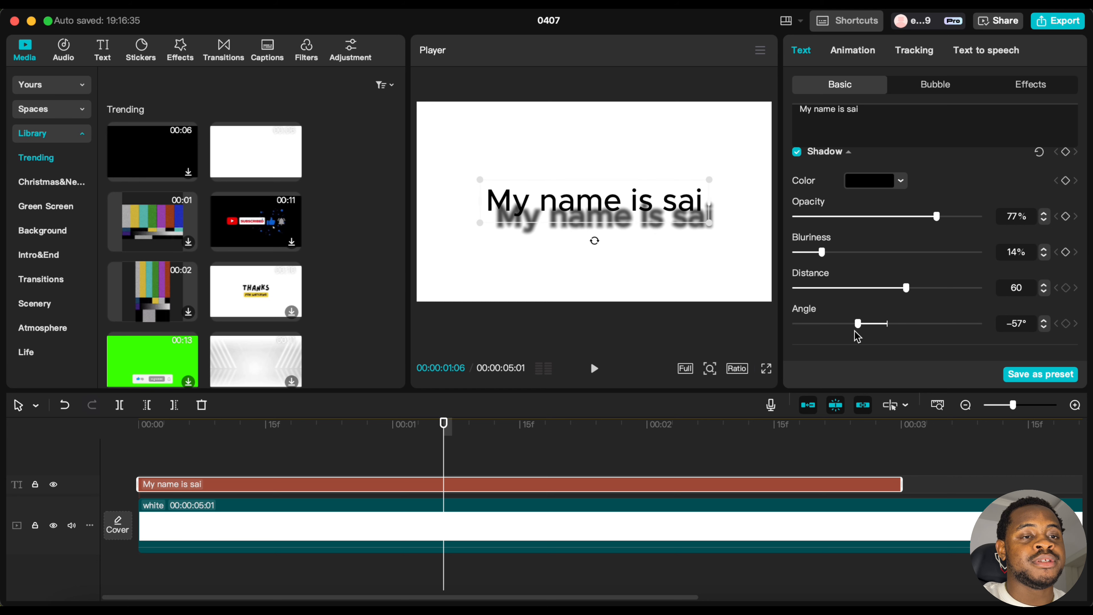
pyautogui.moveTo(857, 336); pyautogui.dragTo(855, 336)
pyautogui.moveTo(904, 292); pyautogui.dragTo(980, 289)
pyautogui.moveTo(1066, 317); pyautogui.dragTo(931, 330)
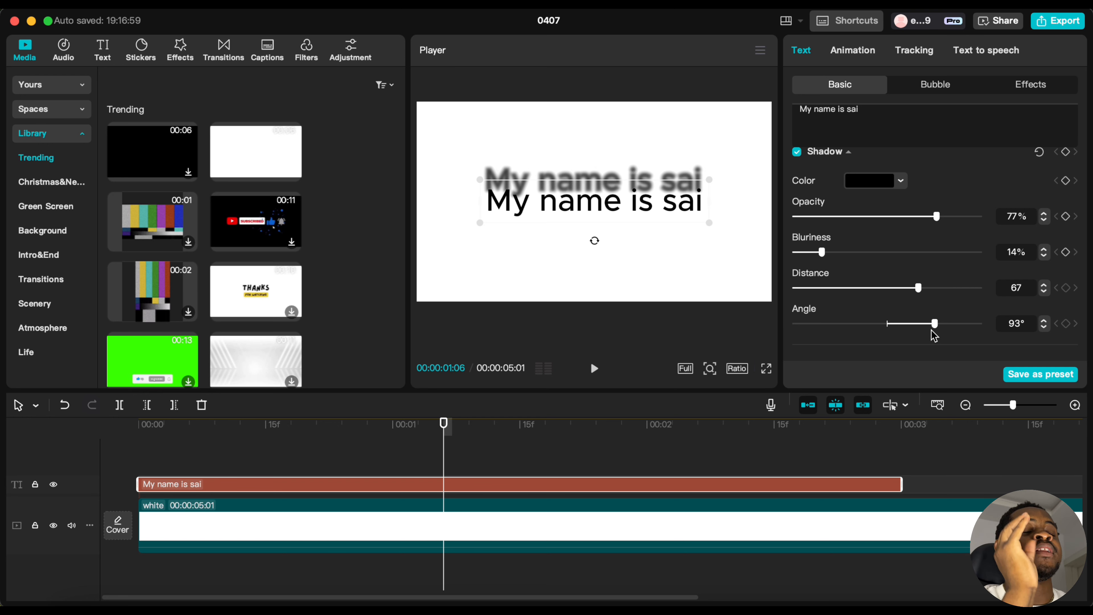
pyautogui.moveTo(931, 330); pyautogui.dragTo(887, 328)
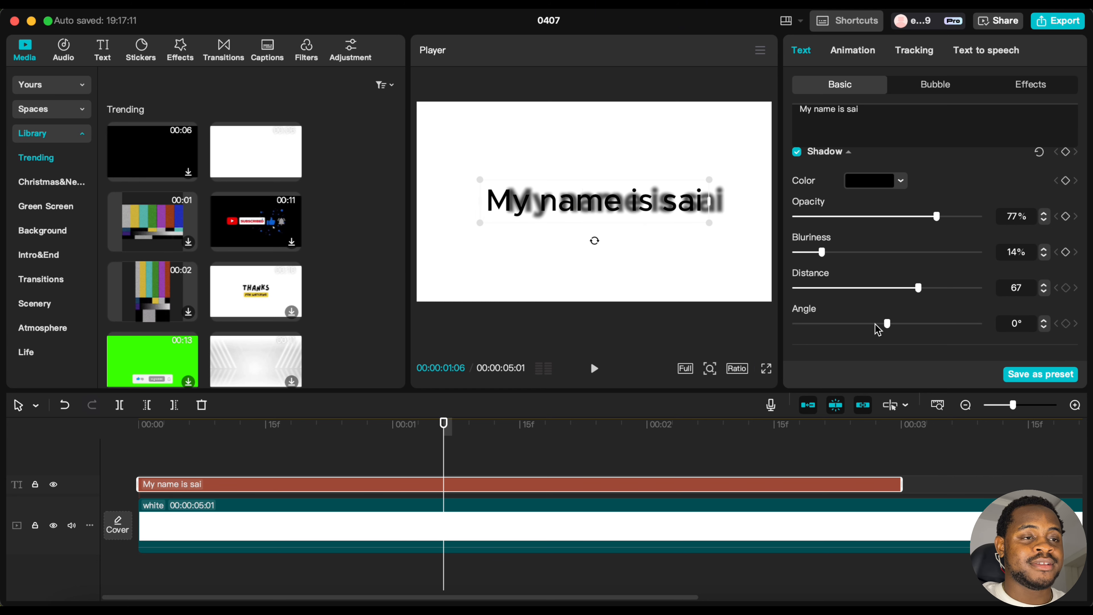
pyautogui.moveTo(877, 327); pyautogui.dragTo(841, 331)
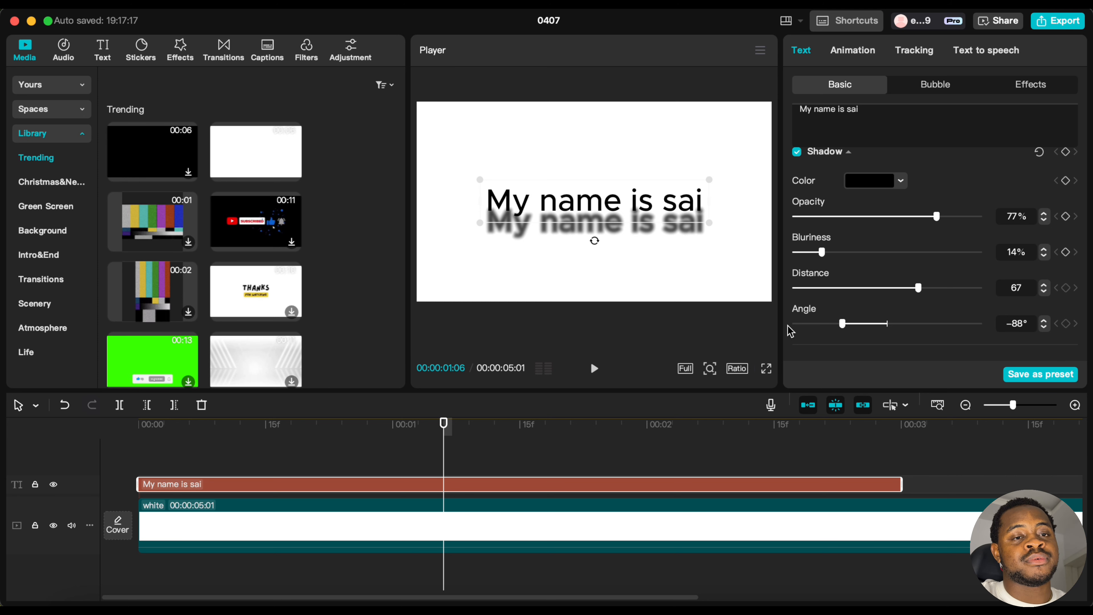
pyautogui.moveTo(842, 329); pyautogui.dragTo(881, 324)
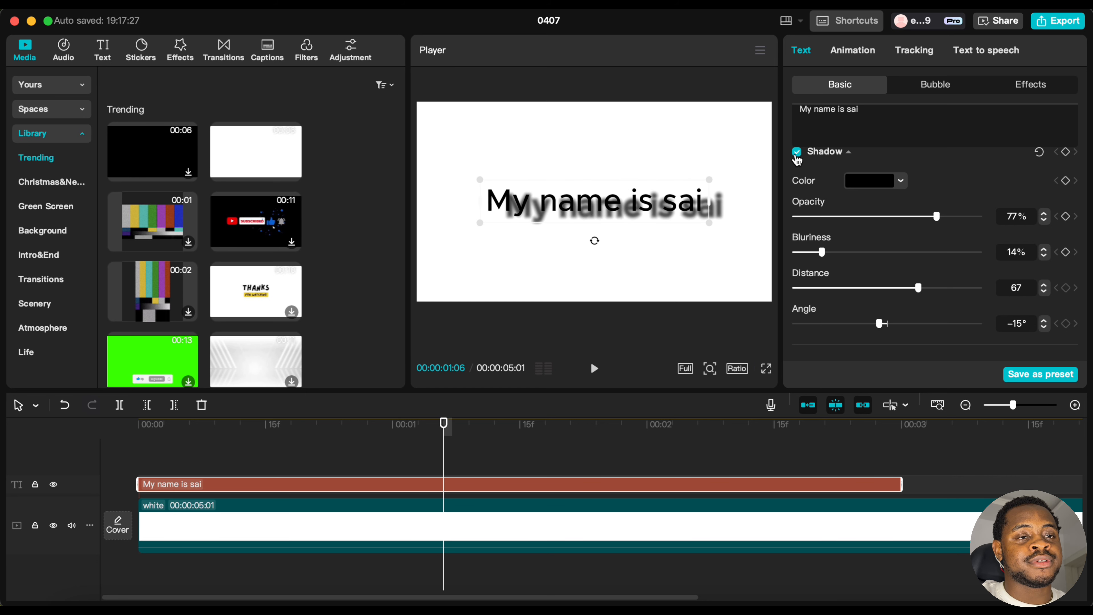
# Disable the text's Shadow effect and enable Curve, switching the curve off and on again to compare
pyautogui.click(796, 152)
pyautogui.scroll(-1, 853, 263)
pyautogui.click(796, 340)
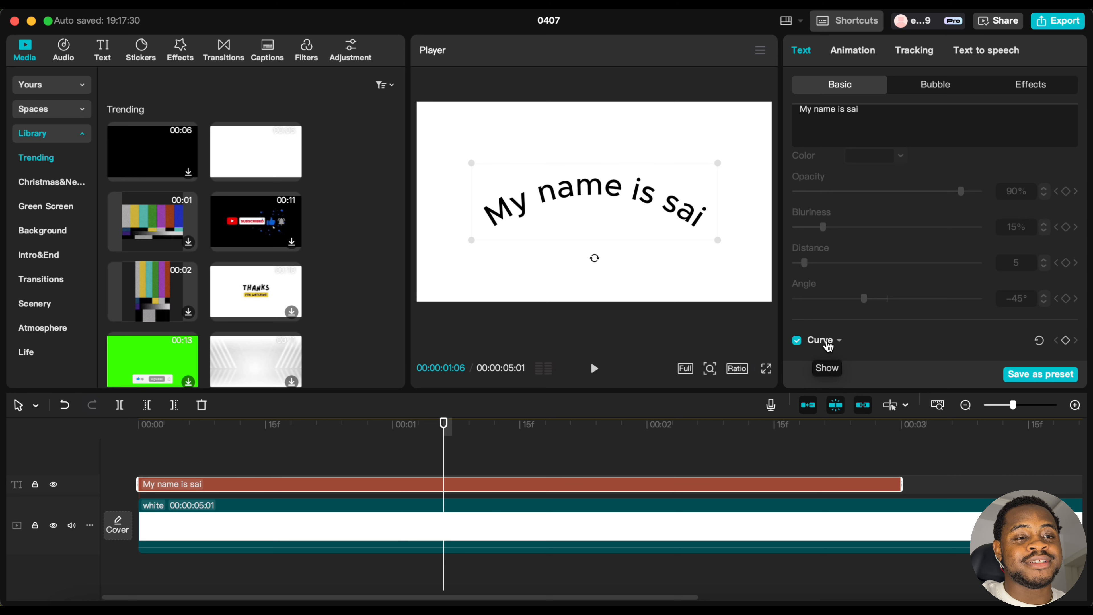
pyautogui.click(888, 339)
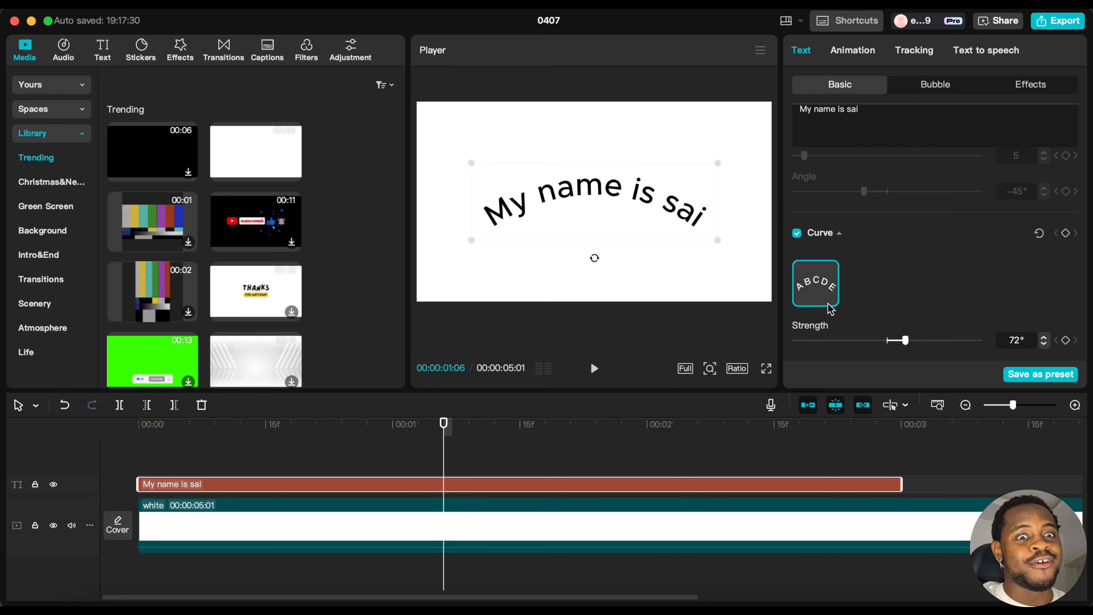
pyautogui.click(796, 234)
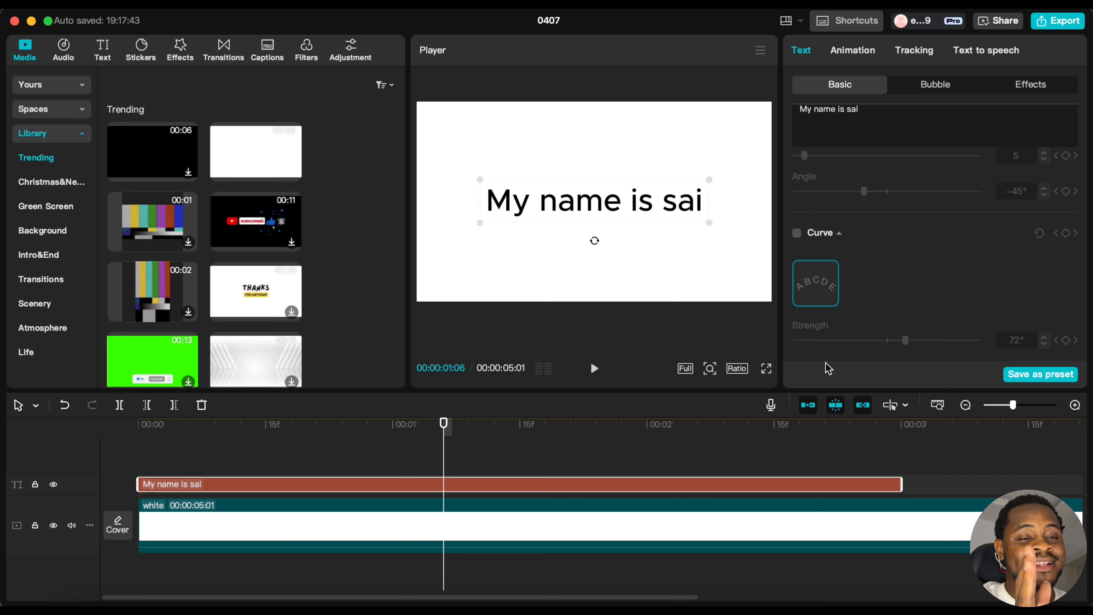
pyautogui.click(796, 232)
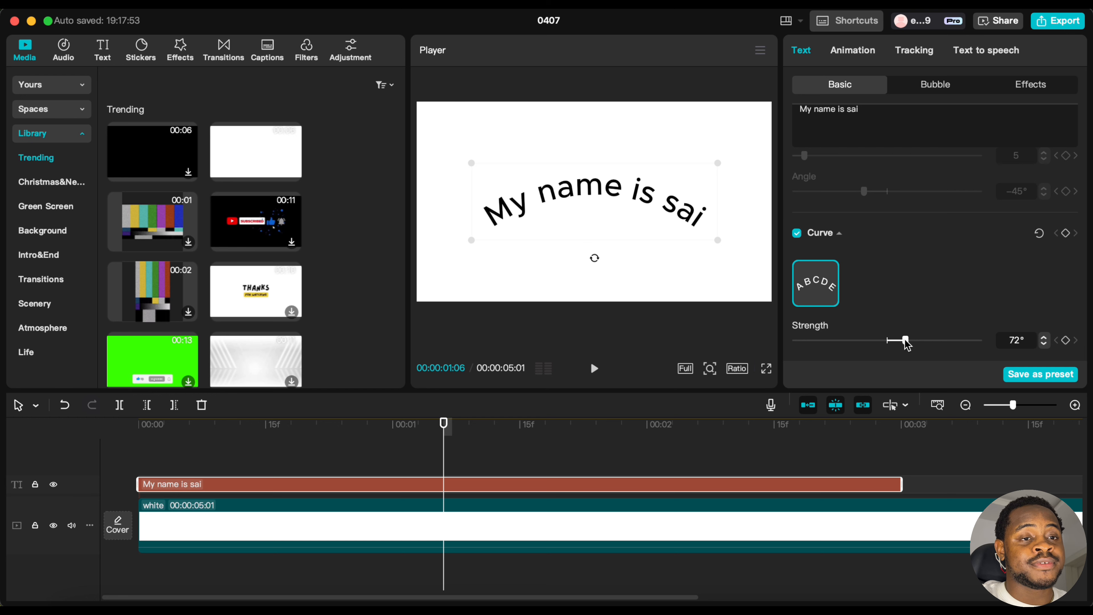
# Try a curve strength of -360°, then set it to 0° so the text runs straight
pyautogui.moveTo(905, 341); pyautogui.dragTo(764, 371)
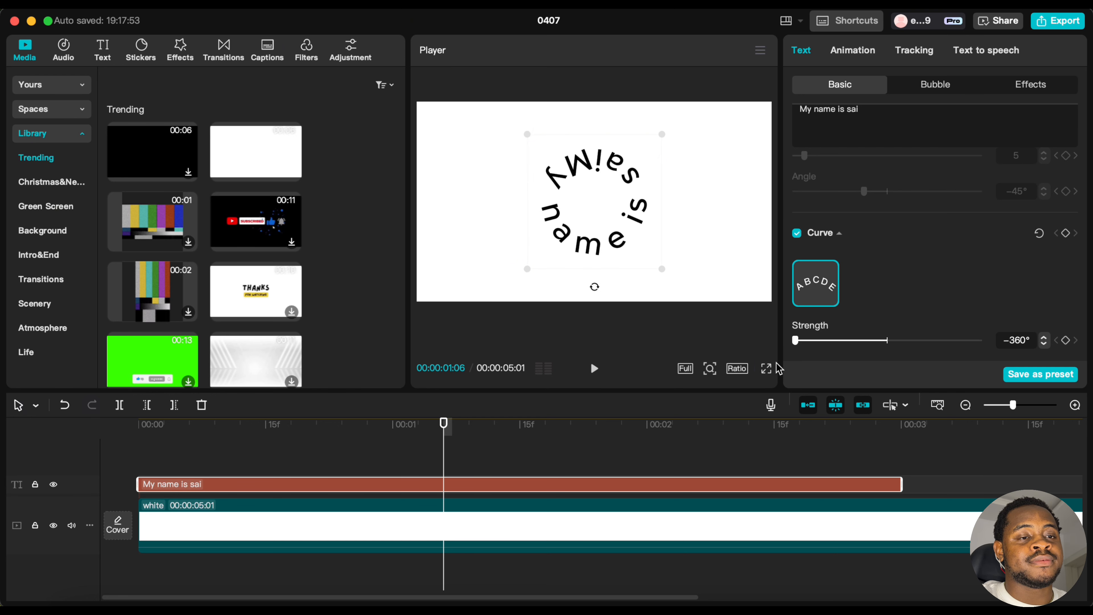
pyautogui.click(898, 340)
pyautogui.moveTo(898, 340)
pyautogui.mouseDown()
pyautogui.moveTo(886, 344)
pyautogui.moveTo(985, 340)
pyautogui.moveTo(764, 370)
pyautogui.moveTo(781, 359)
pyautogui.moveTo(886, 356)
pyautogui.mouseUp()
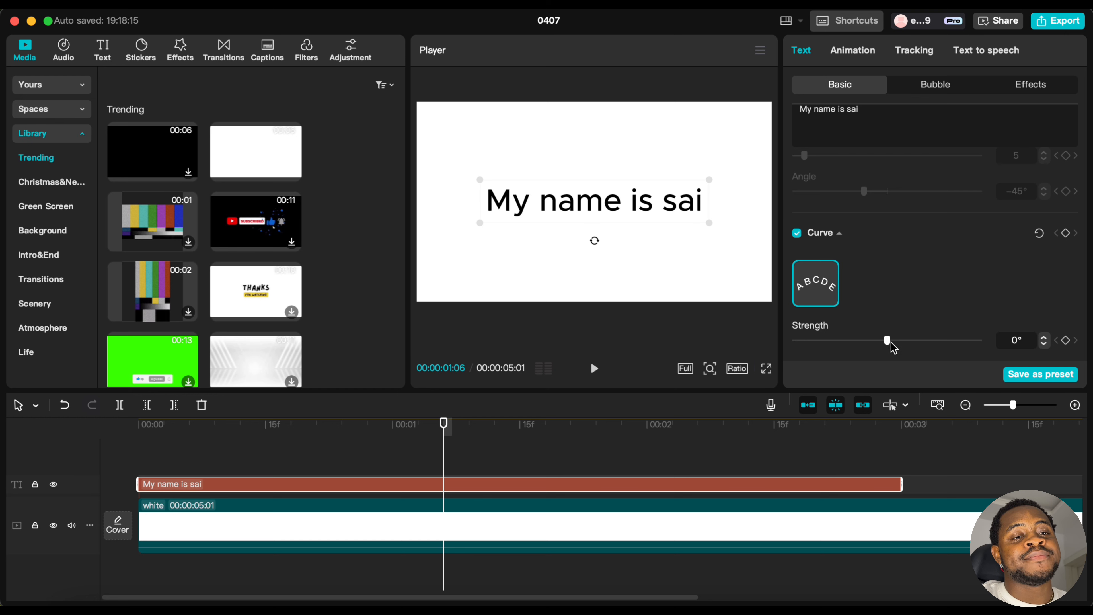
pyautogui.moveTo(890, 343)
pyautogui.mouseDown()
pyautogui.moveTo(992, 339)
pyautogui.moveTo(863, 342)
pyautogui.moveTo(786, 362)
pyautogui.moveTo(981, 343)
pyautogui.moveTo(886, 359)
pyautogui.mouseUp()
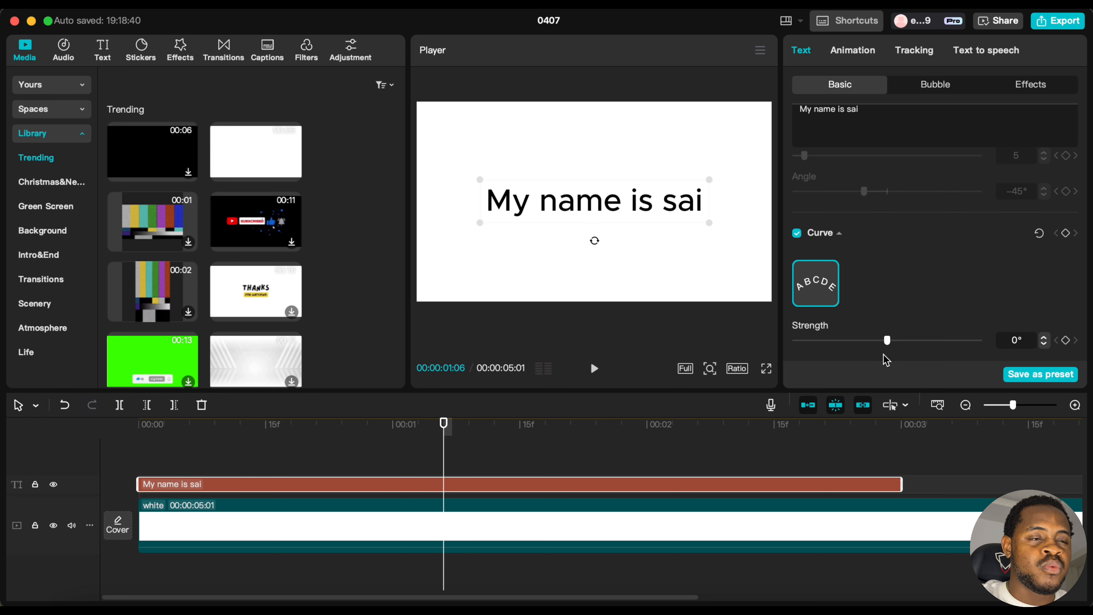
# Look through the text clip's remaining Basic settings and its Animation, Tracking and Bubble options, ending on the Basic settings
pyautogui.scroll(-5, 903, 281)
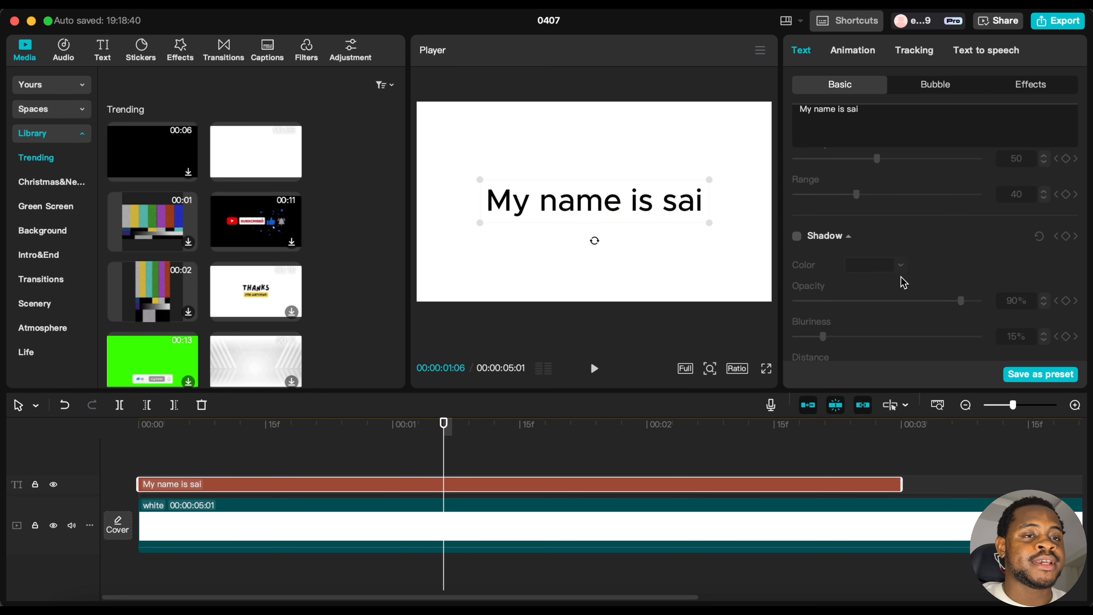
pyautogui.scroll(8, 903, 282)
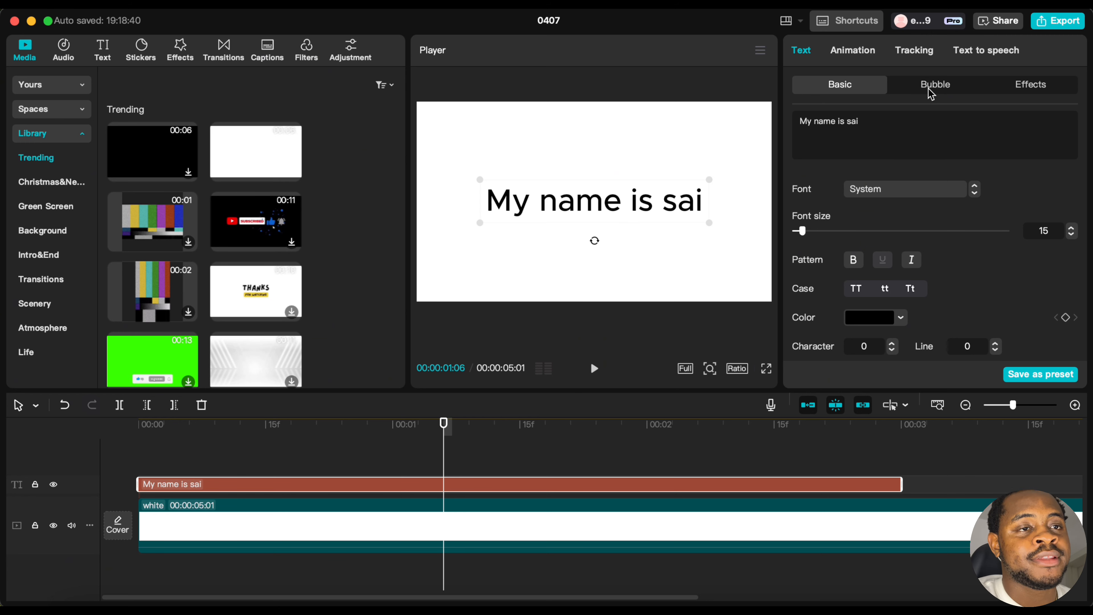
pyautogui.click(853, 53)
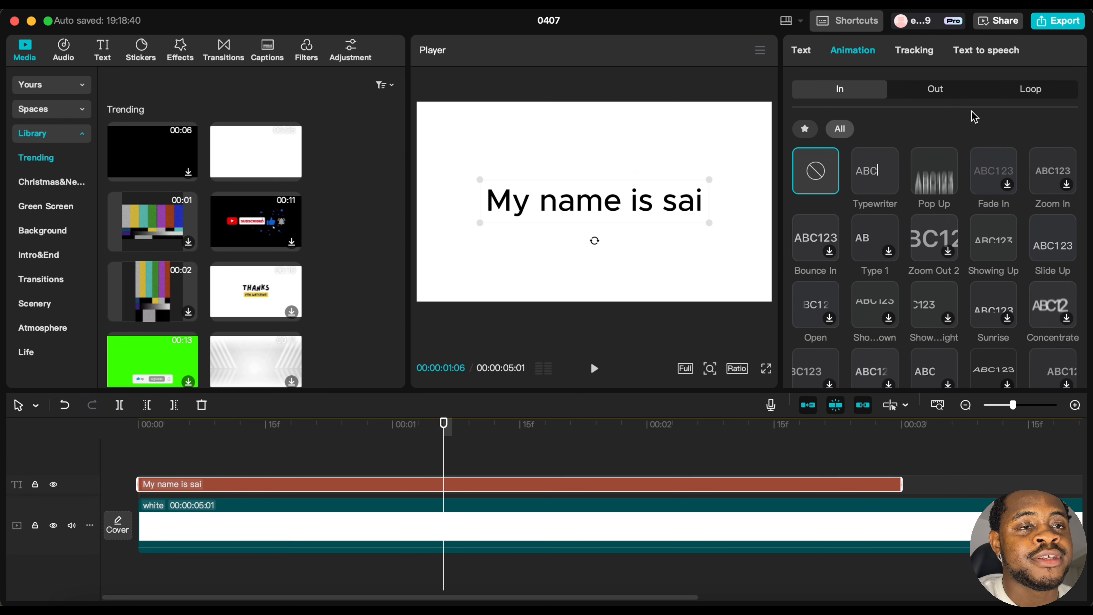
pyautogui.click(959, 49)
pyautogui.click(906, 52)
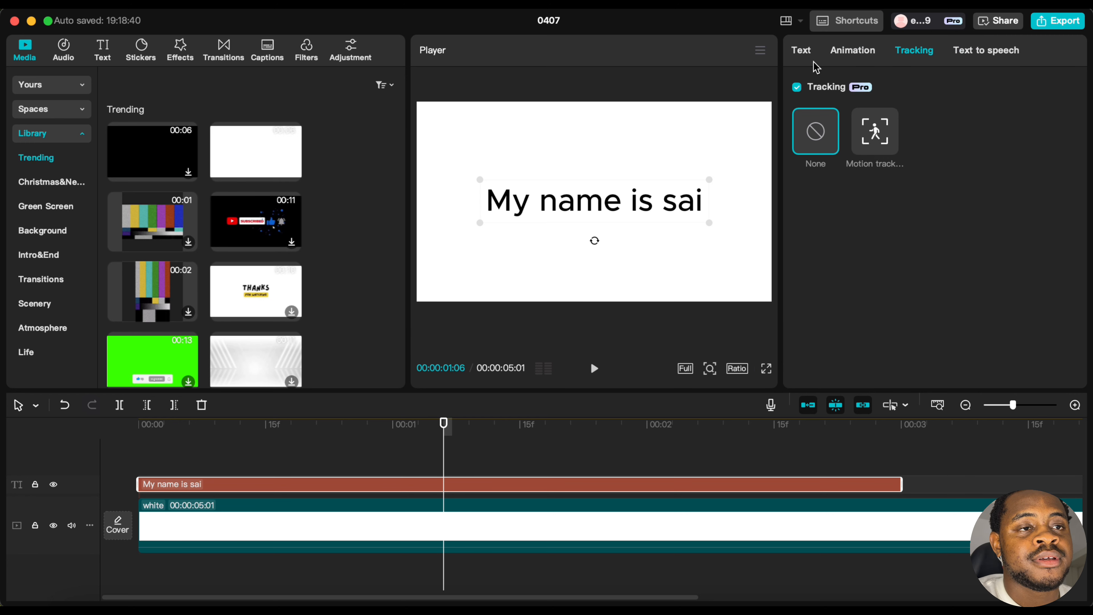
pyautogui.click(801, 54)
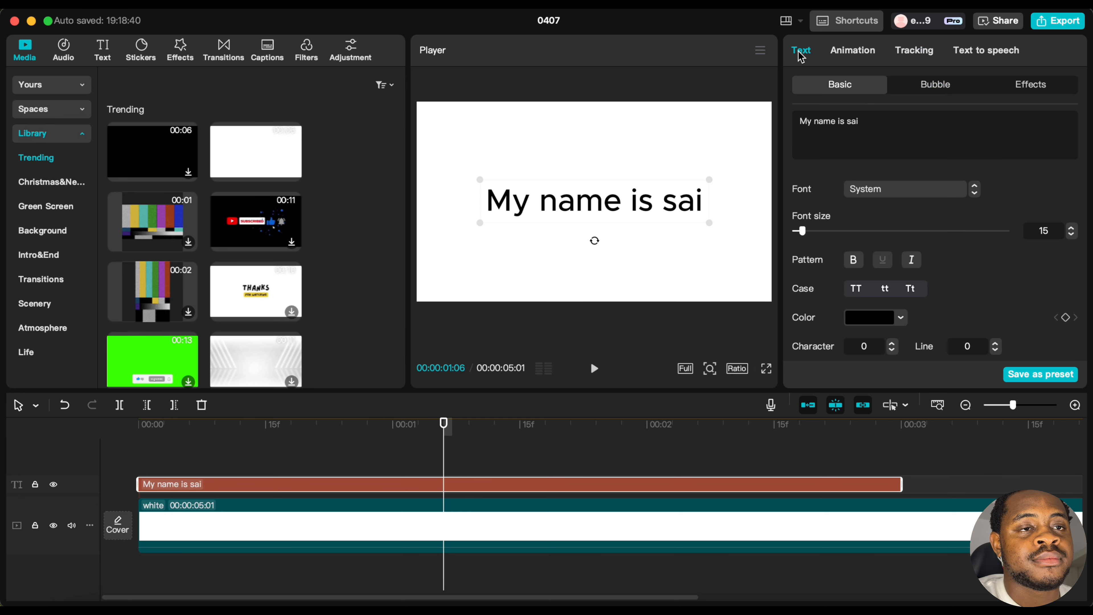
pyautogui.click(1016, 90)
pyautogui.click(929, 92)
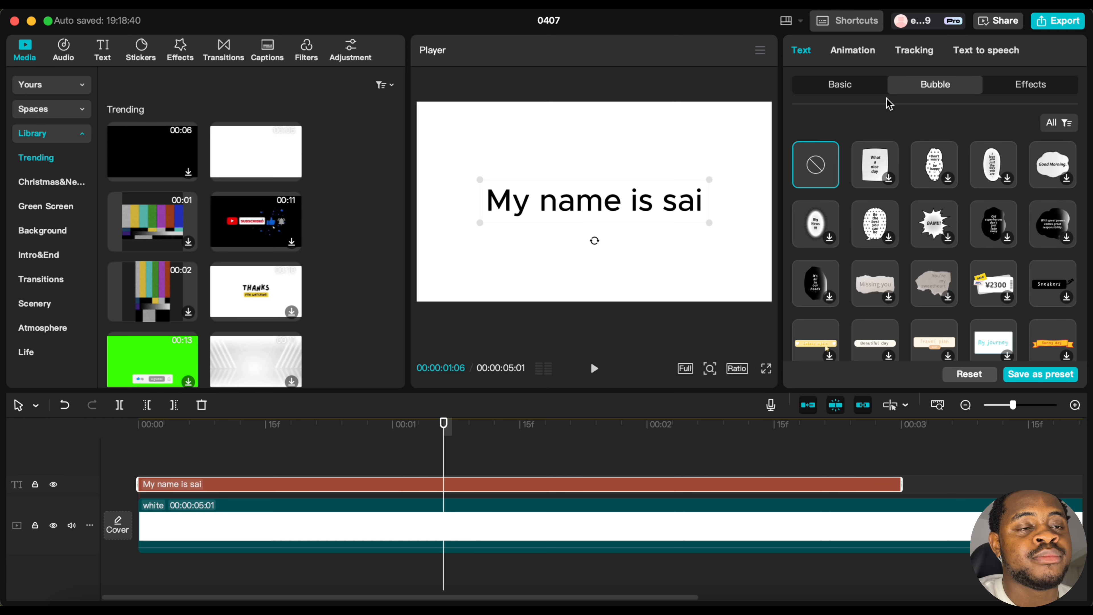
pyautogui.click(869, 96)
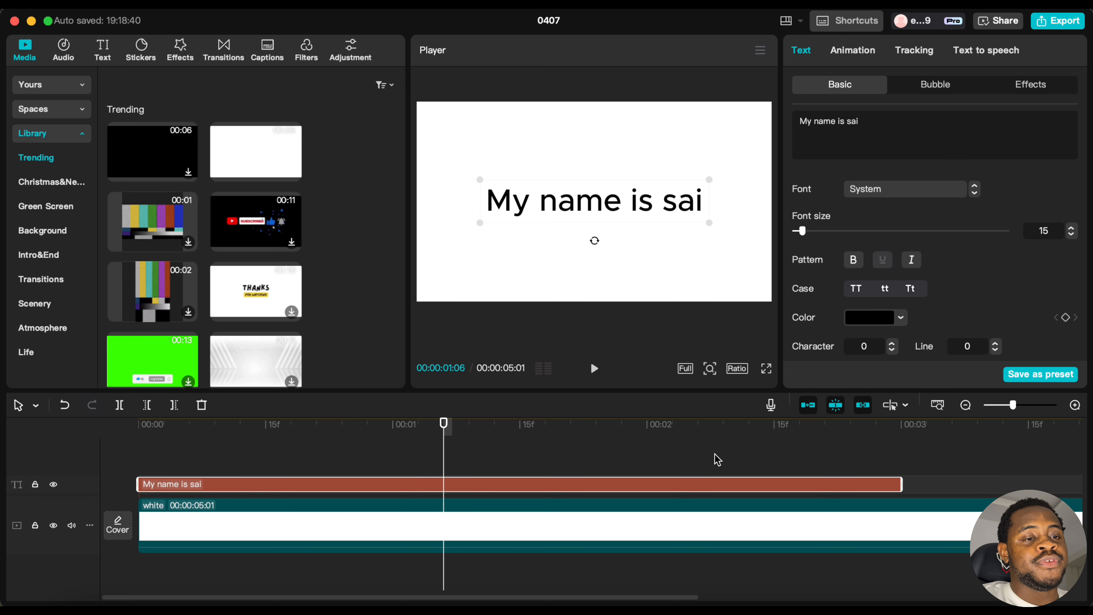
# Move the playhead to 00:00:02:10 with the full length of both clips in view
pyautogui.click(637, 425)
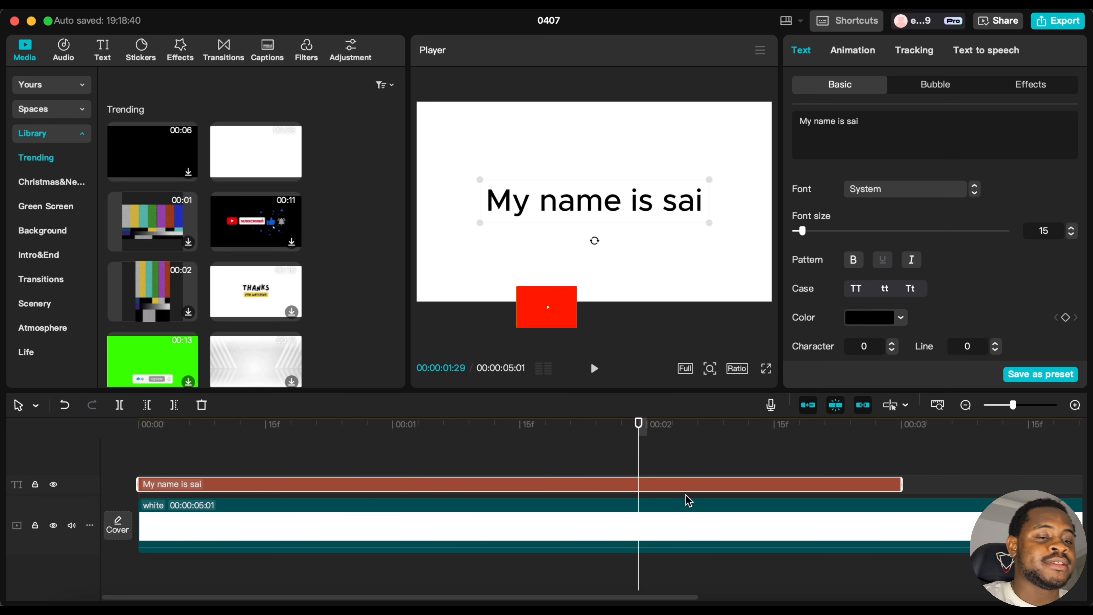
pyautogui.press('super+minus')
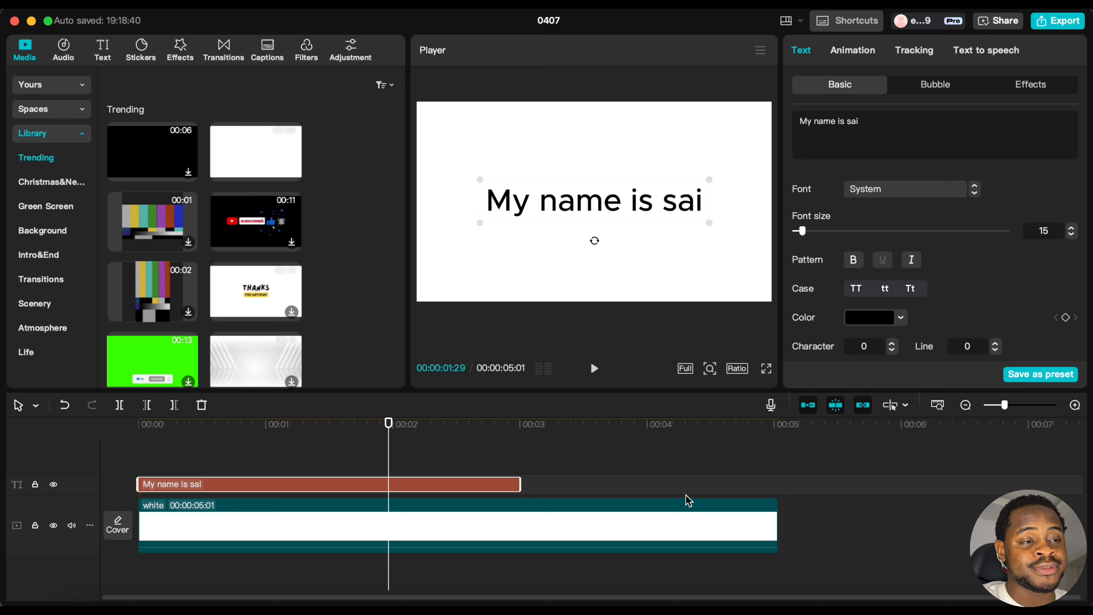
pyautogui.click(435, 430)
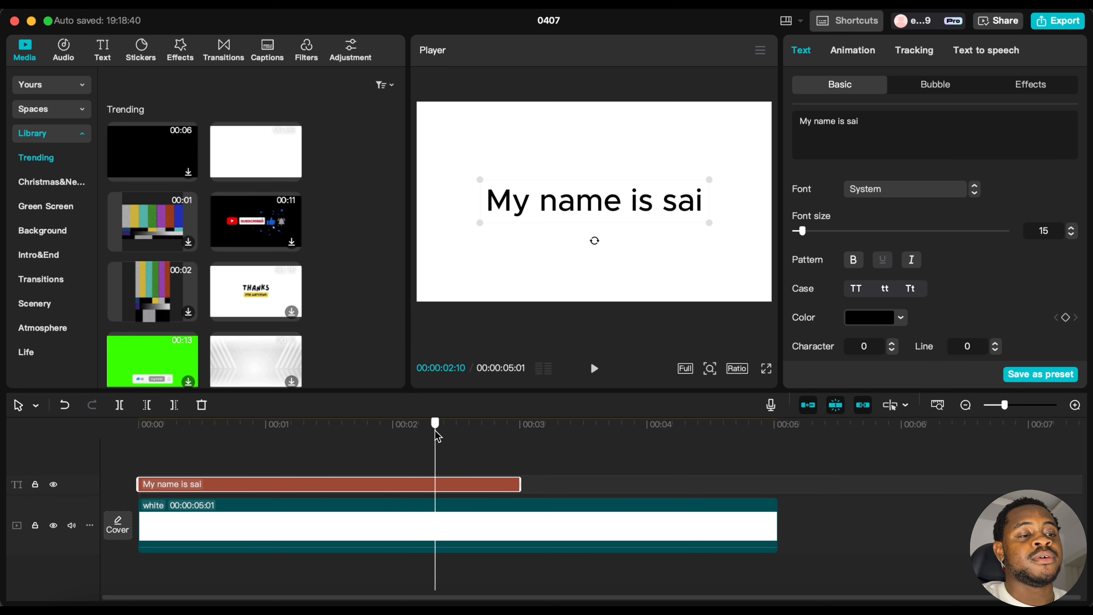